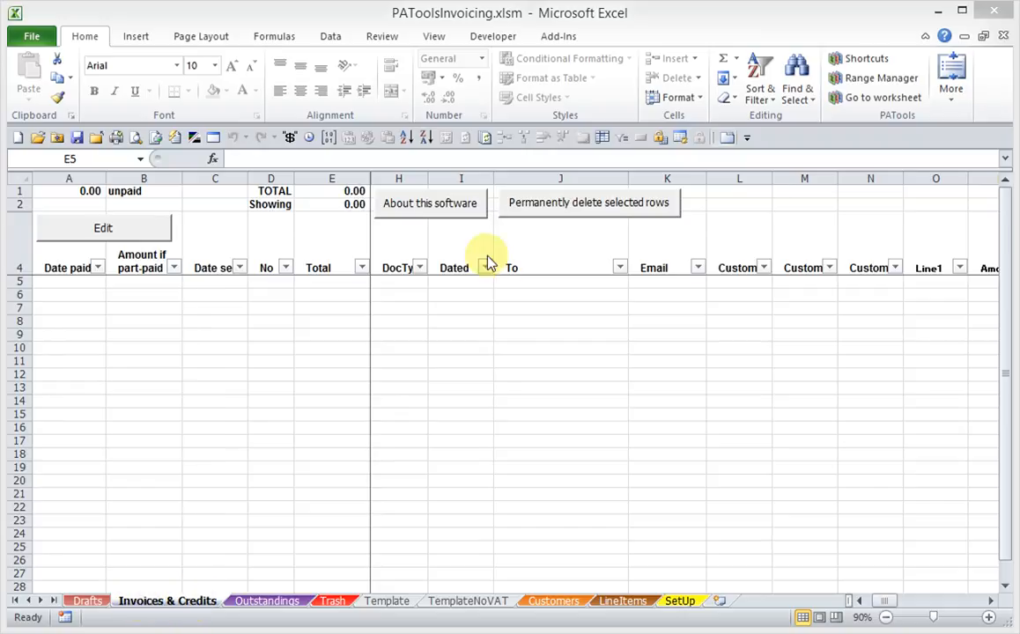
- Open a new invoice for row 5 and enter the customer's name and company in To
{"action": "left_click", "coordinate": [322, 281]}
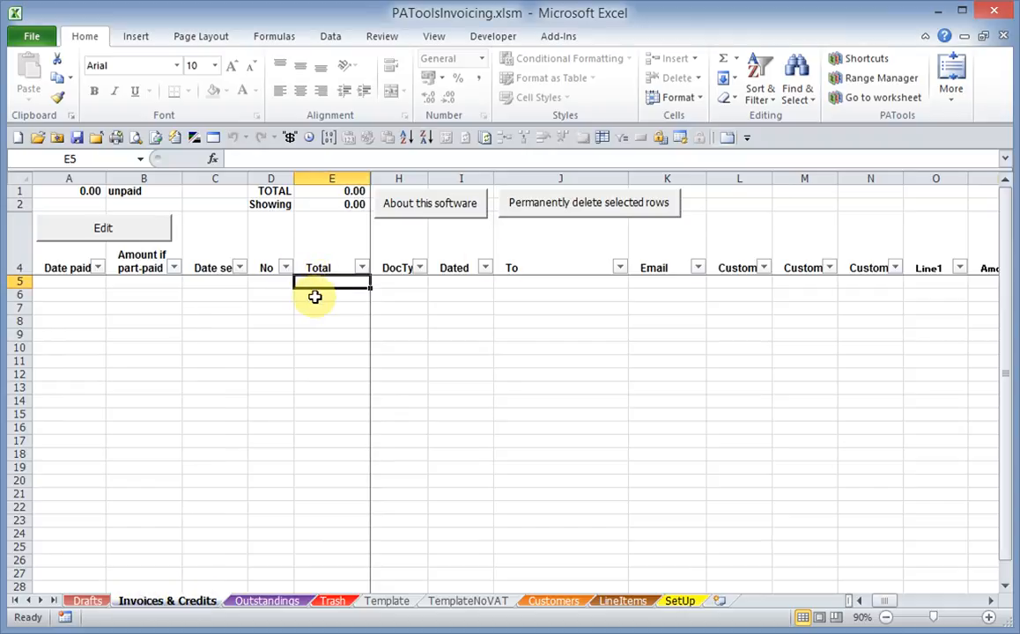
{"action": "left_click", "coordinate": [103, 229]}
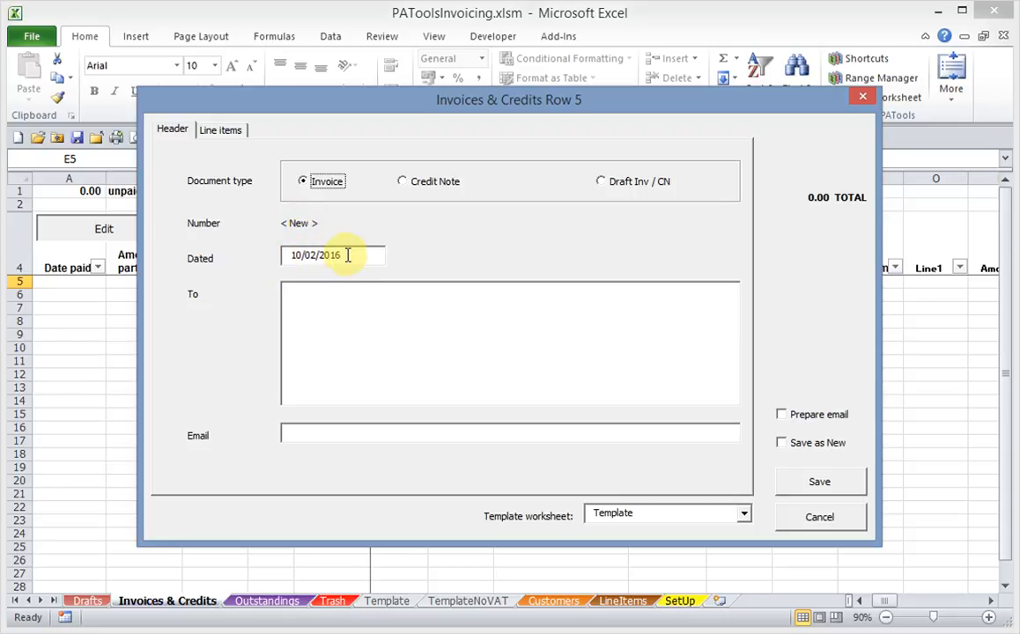
{"action": "left_click", "coordinate": [297, 296]}
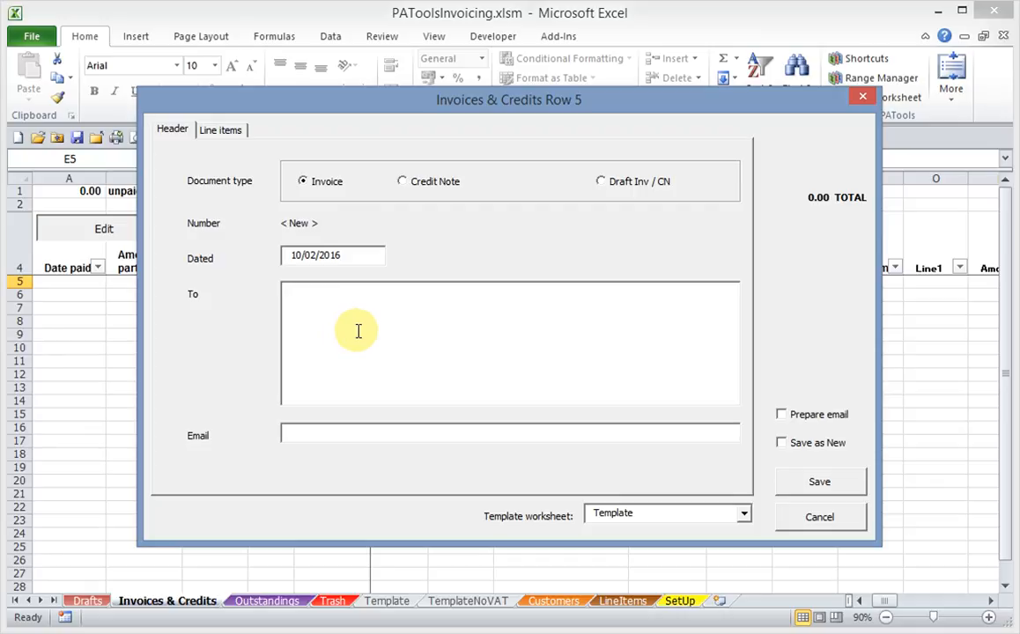
{"action": "type", "text": "Mrs Sm"}
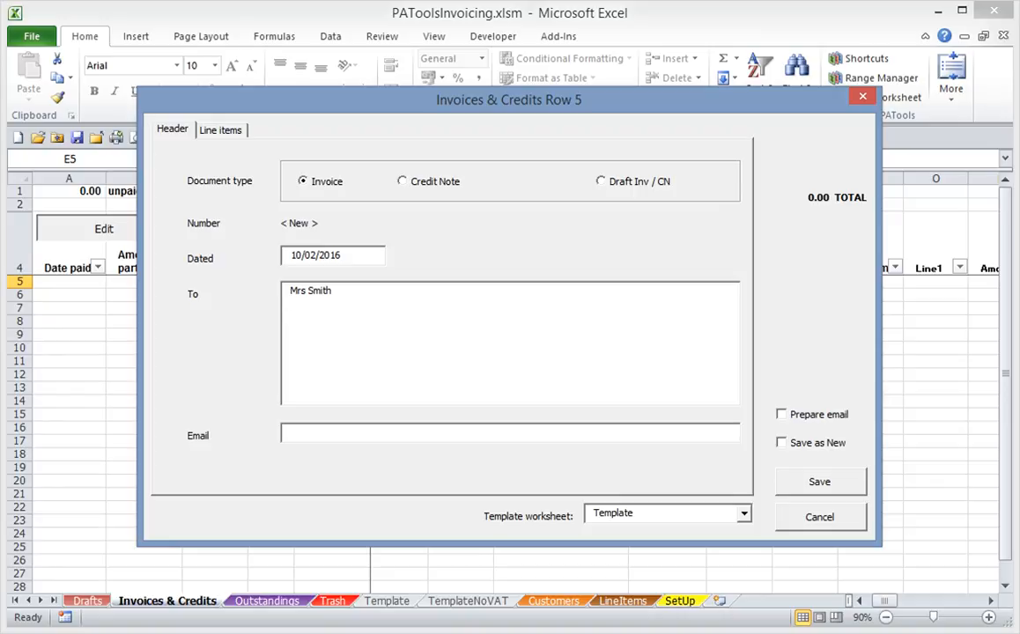
{"action": "type", "text": "ith Corp"}
- Add the customer's street and city lines and fill in their e-mail address
{"action": "key", "text": "Return"}
{"action": "type", "text": "7"}
{"action": "type", "text": "The Street"}
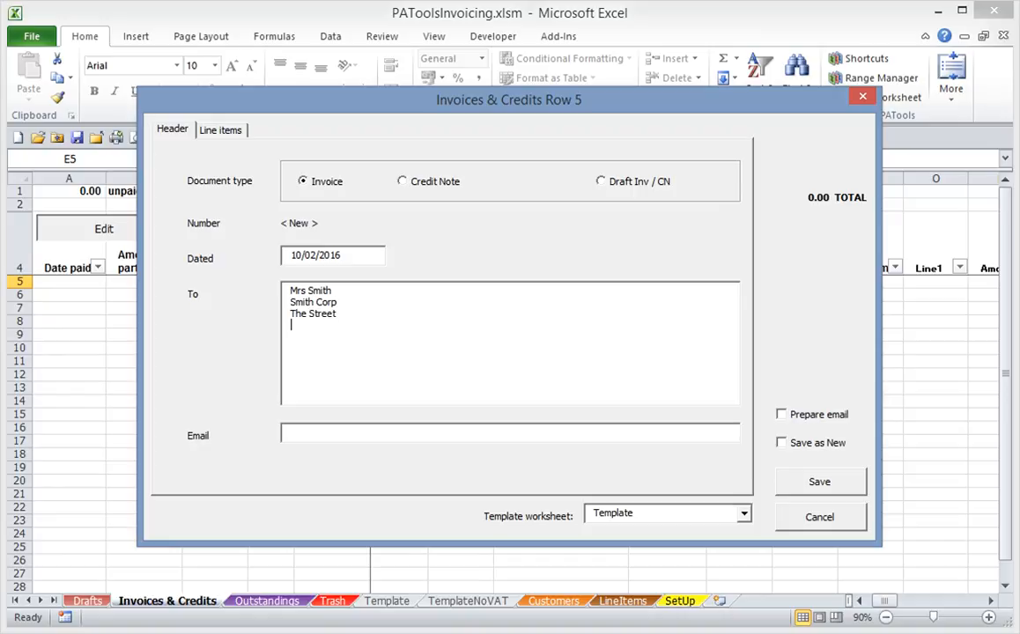
{"action": "type", "text": "he City"}
{"action": "left_click", "coordinate": [319, 434]}
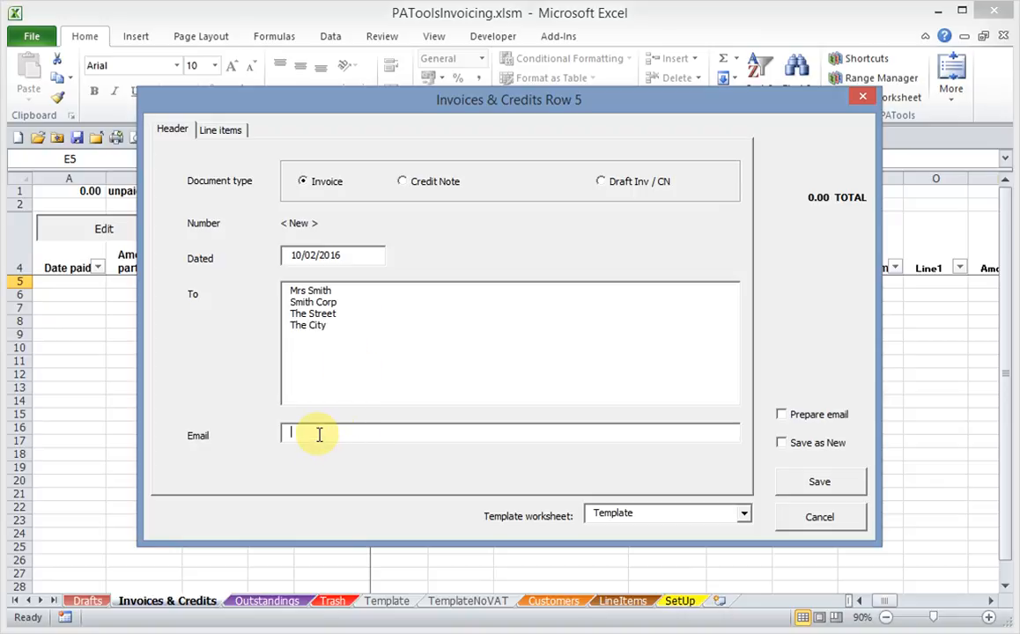
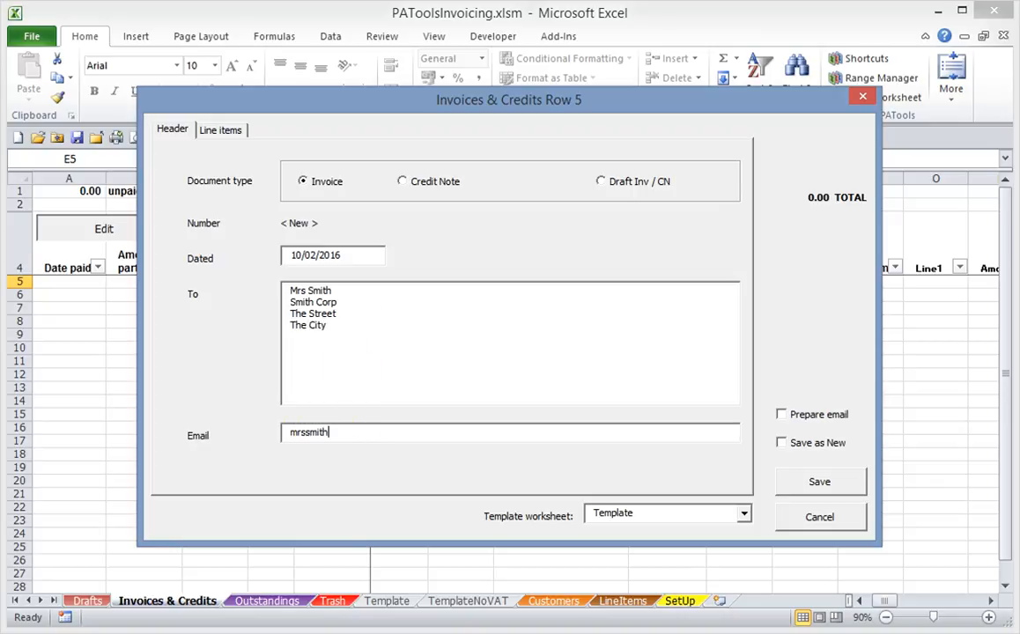
- Add a line item 'For work done, 1 day' at 250.00
{"action": "left_click", "coordinate": [218, 131]}
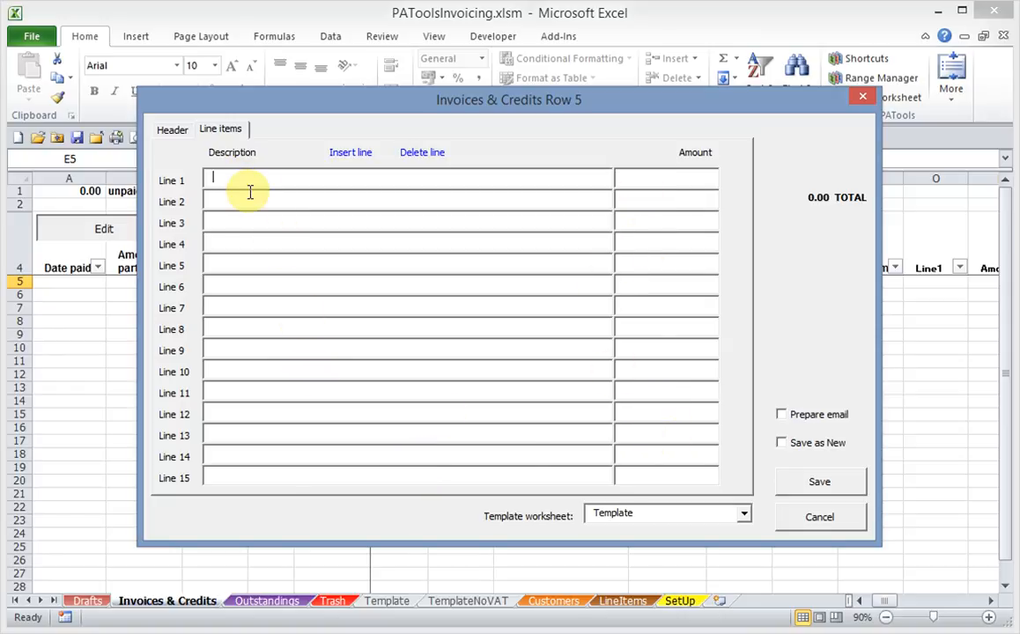
{"action": "type", "text": "F"}
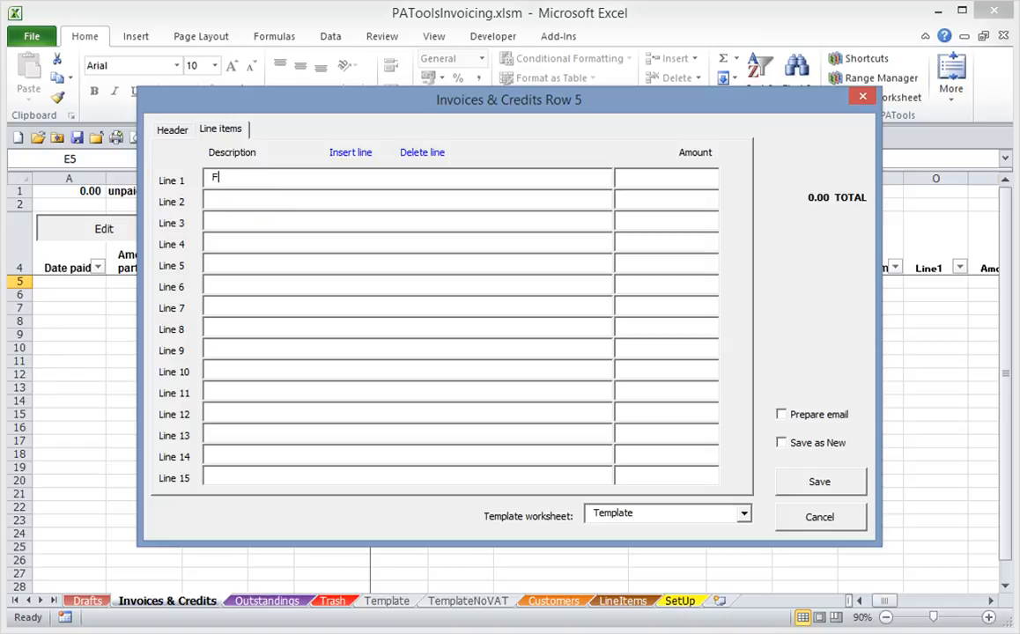
{"action": "type", "text": "or work done"}
{"action": "type", "text": "1 day"}
{"action": "key", "text": "Tab"}
{"action": "type", "text": "250"}
{"action": "key", "text": "Tab"}
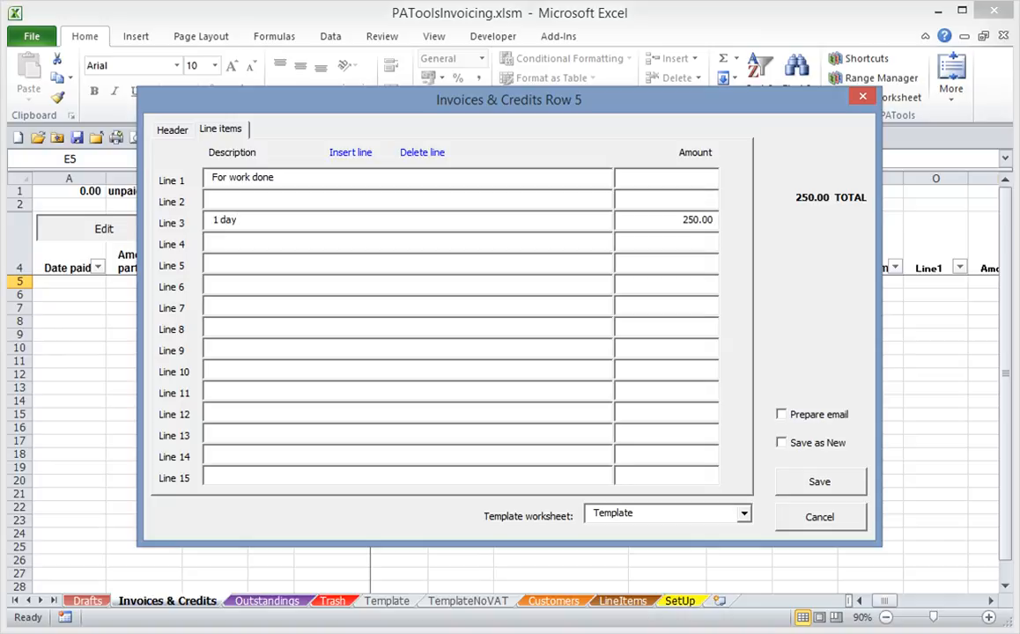
- Add an Expenses line for a 150.00 flight and save the invoice as invoice 1
{"action": "left_click", "coordinate": [213, 263]}
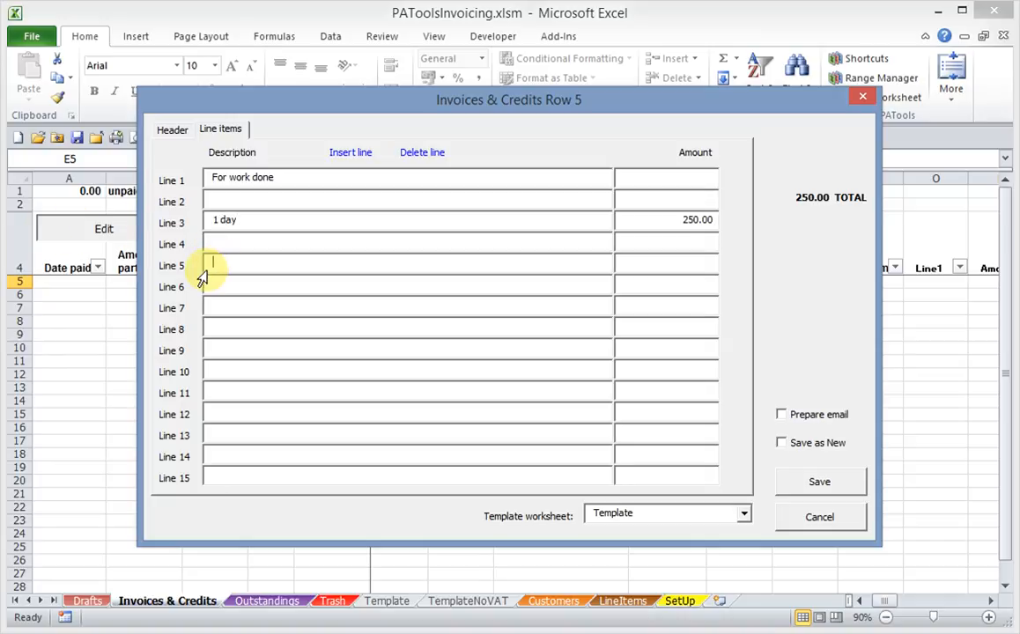
{"action": "type", "text": "Expenses"}
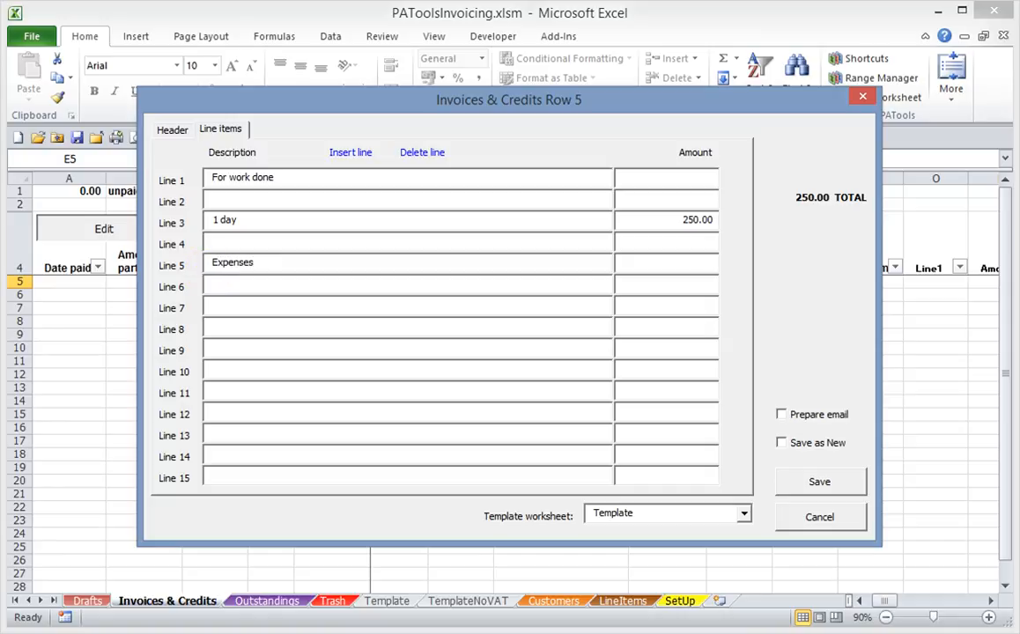
{"action": "type", "text": "Flight"}
{"action": "type", "text": "150"}
{"action": "key", "text": "Tab"}
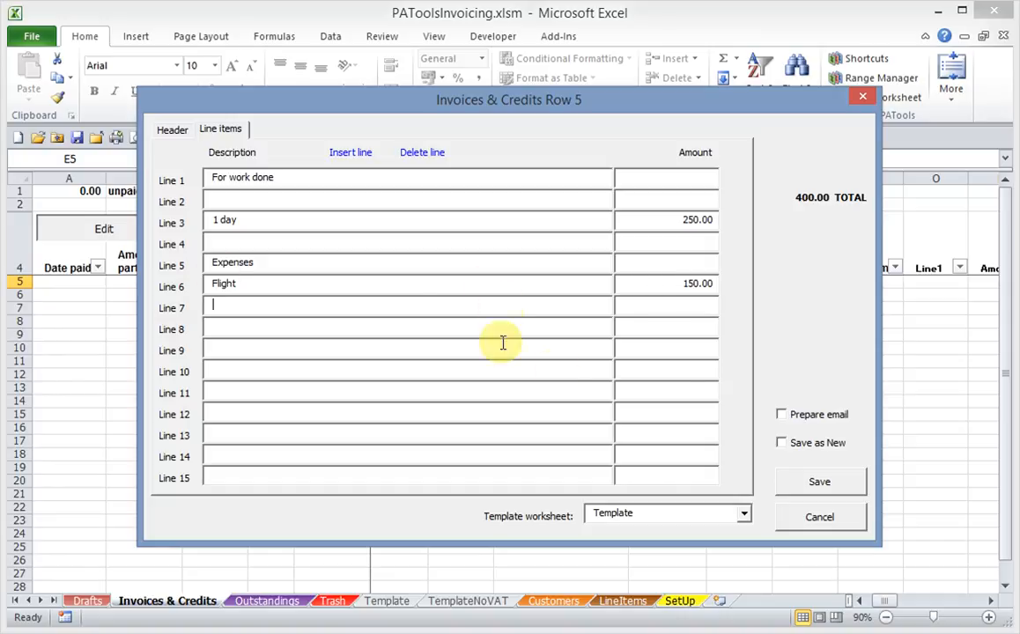
{"action": "left_click", "coordinate": [829, 482]}
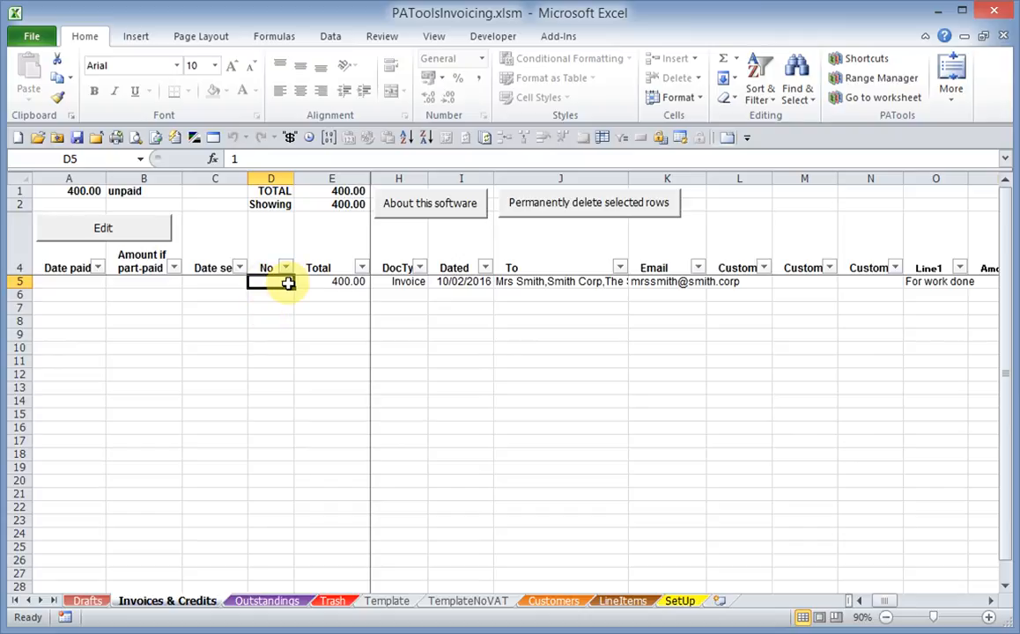
{"action": "left_click", "coordinate": [392, 285]}
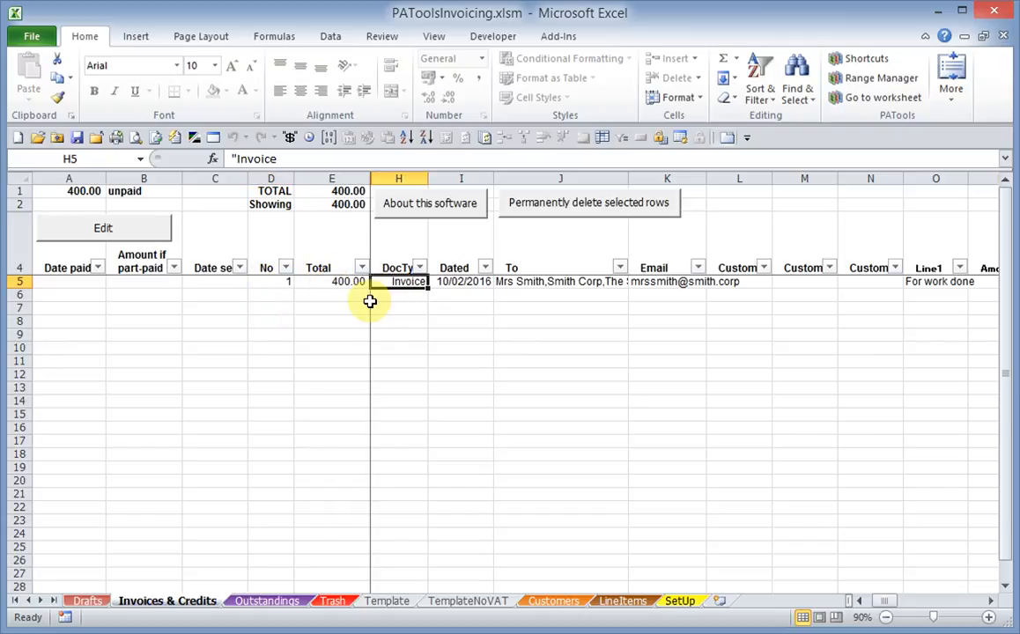
{"action": "key", "text": "Right"}
{"action": "key", "text": "Right"}
{"action": "key", "text": "Right"}
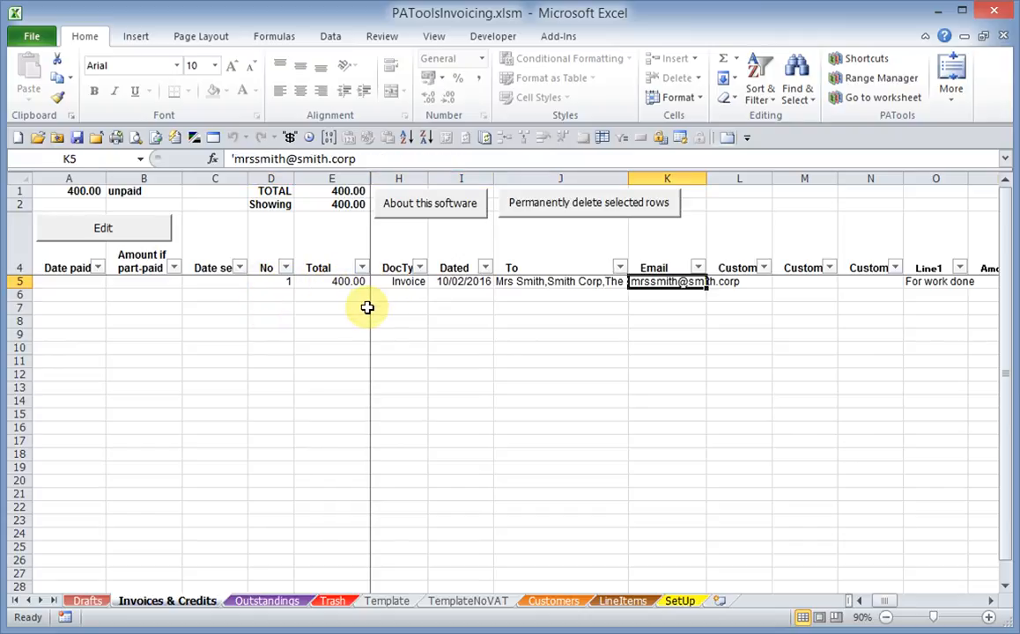
{"action": "key", "text": "Right"}
{"action": "key", "text": "Right"}
{"action": "key", "text": "Right"}
{"action": "key", "text": "Right"}
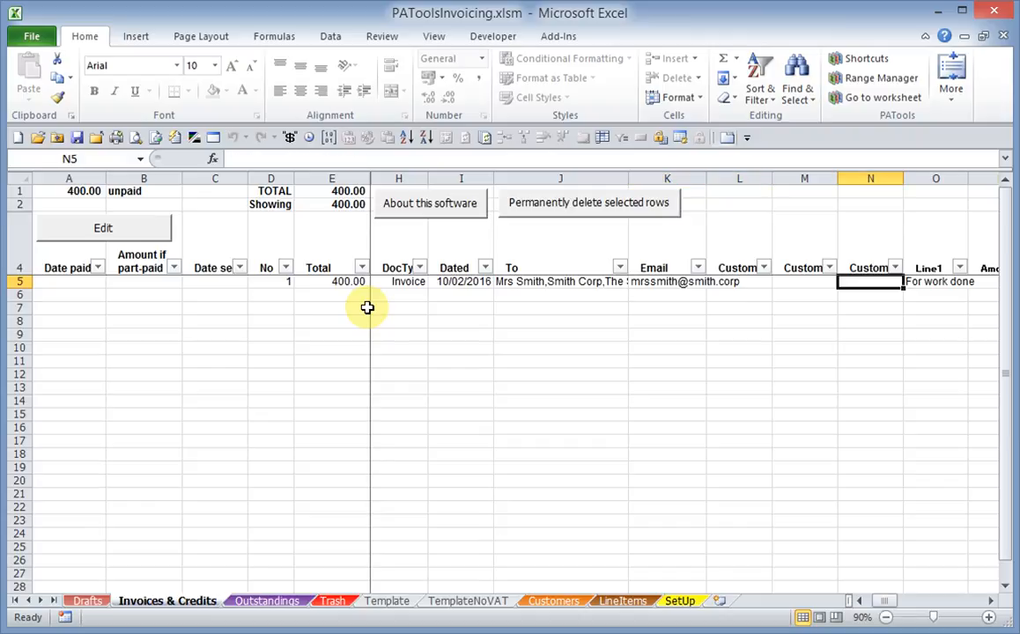
{"action": "key", "text": "Right"}
{"action": "key", "text": "Right"}
{"action": "key", "text": "Right"}
{"action": "key", "text": "Right"}
{"action": "key", "text": "Right"}
{"action": "key", "text": "Right"}
{"action": "key", "text": "Right"}
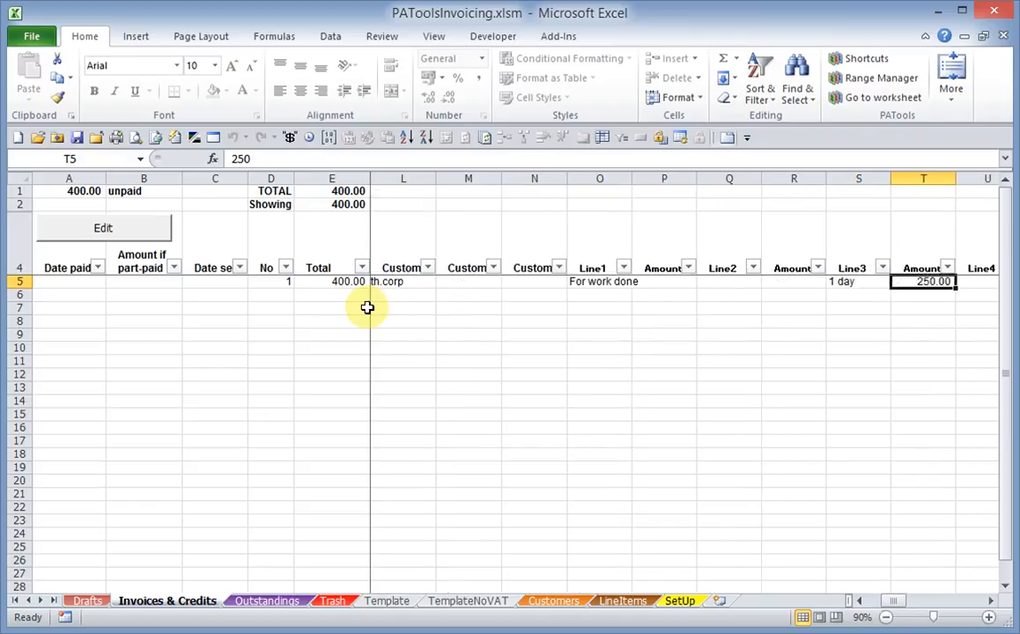
{"action": "key", "text": "Right"}
{"action": "key", "text": "Right"}
{"action": "key", "text": "Right"}
{"action": "key", "text": "Right"}
{"action": "key", "text": "Right"}
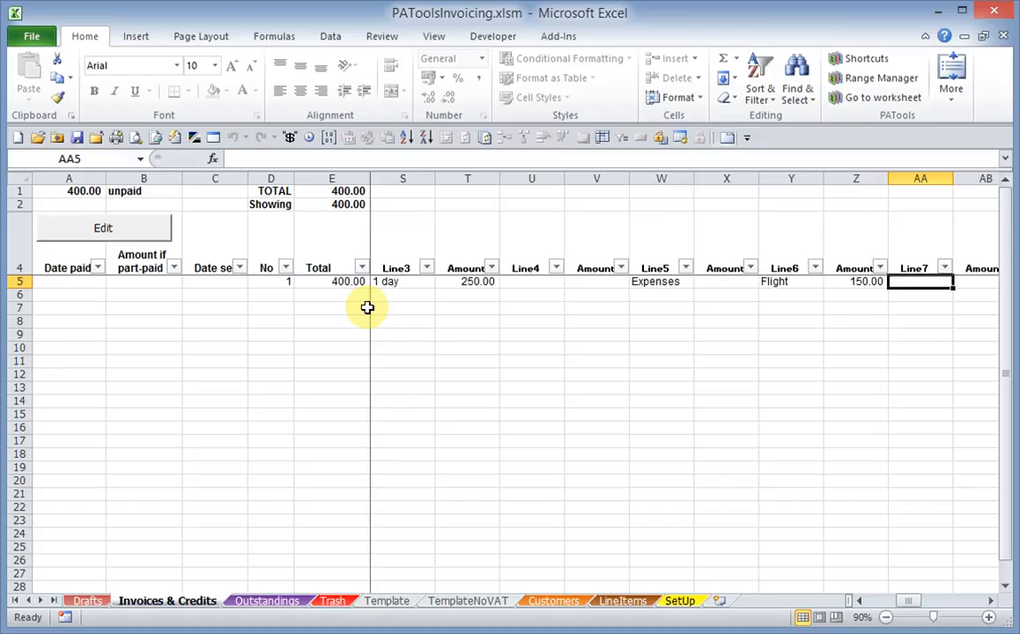
{"action": "key", "text": "Left"}
{"action": "key", "text": "Left"}
{"action": "key", "text": "Left"}
{"action": "key", "text": "Left"}
{"action": "key", "text": "Left"}
{"action": "key", "text": "Left"}
{"action": "key", "text": "Left"}
{"action": "key", "text": "Left"}
{"action": "key", "text": "Left"}
{"action": "key", "text": "Left"}
{"action": "key", "text": "Left"}
{"action": "key", "text": "Left"}
{"action": "key", "text": "Left"}
{"action": "key", "text": "Left"}
{"action": "key", "text": "Left"}
{"action": "key", "text": "Right"}
{"action": "key", "text": "Right"}
{"action": "key", "text": "Right"}
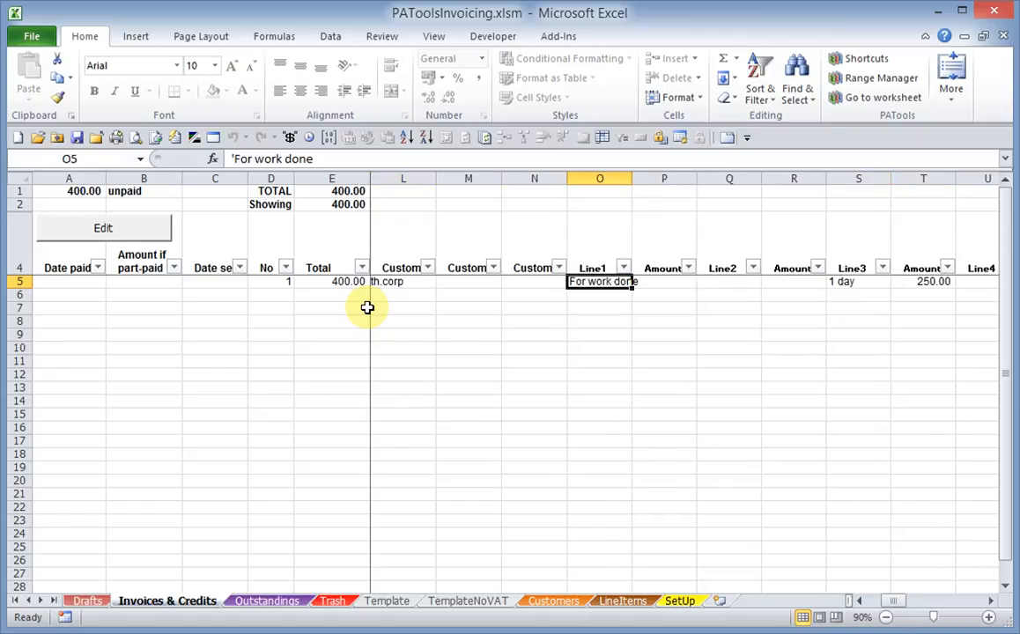
{"action": "key", "text": "F2"}
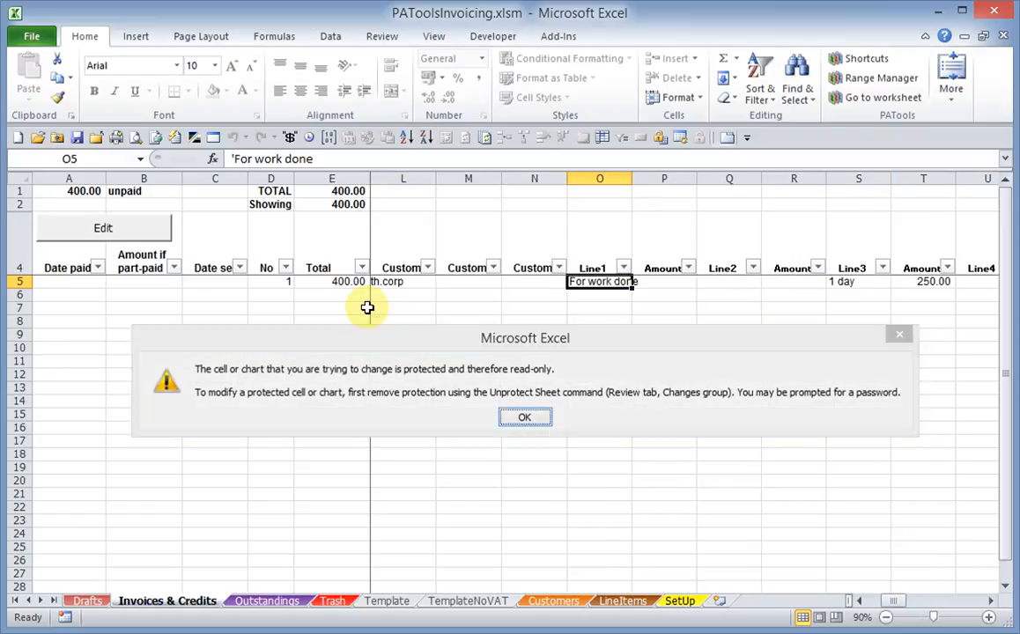
{"action": "key", "text": "Return"}
{"action": "key", "text": "Left"}
{"action": "key", "text": "Left"}
{"action": "key", "text": "Left"}
{"action": "key", "text": "Left"}
{"action": "key", "text": "Left"}
{"action": "key", "text": "Left"}
{"action": "key", "text": "Left"}
{"action": "key", "text": "Left"}
{"action": "key", "text": "Left"}
{"action": "key", "text": "Left"}
{"action": "key", "text": "Left"}
{"action": "key", "text": "Left"}
{"action": "key", "text": "Right"}
{"action": "key", "text": "Right"}
{"action": "key", "text": "Right"}
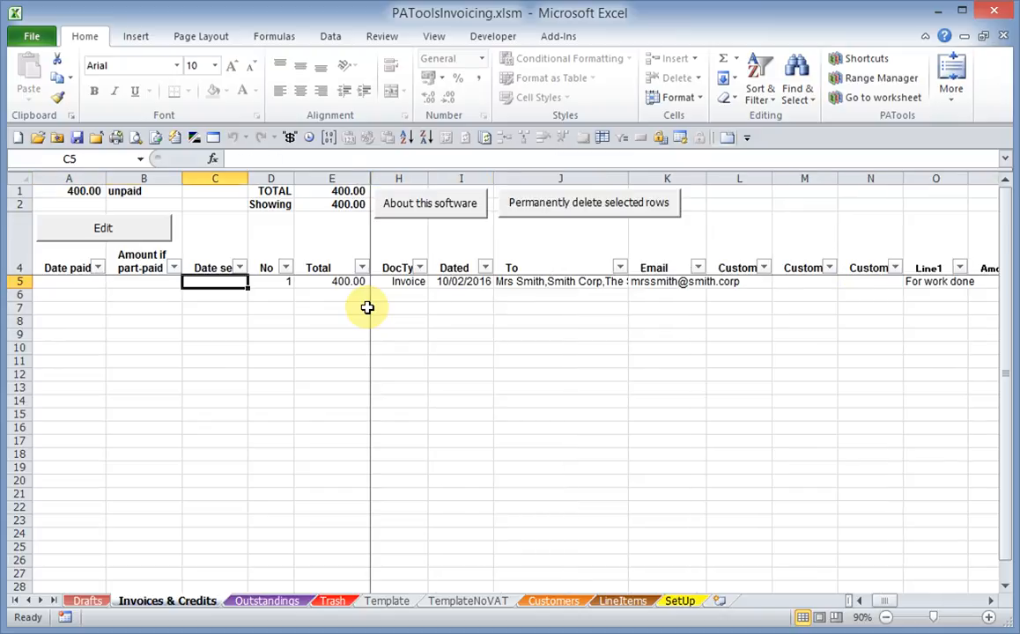
- Change invoice 1's flight line amount from 150.00 to 200
{"action": "left_click", "coordinate": [451, 282]}
{"action": "left_click", "coordinate": [104, 229]}
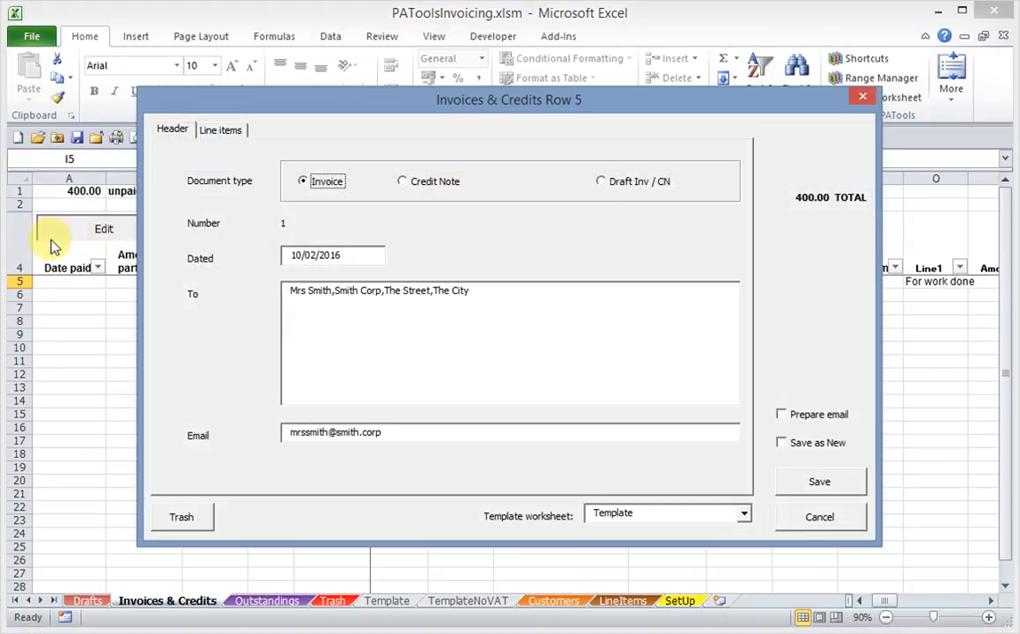
{"action": "left_click", "coordinate": [221, 130]}
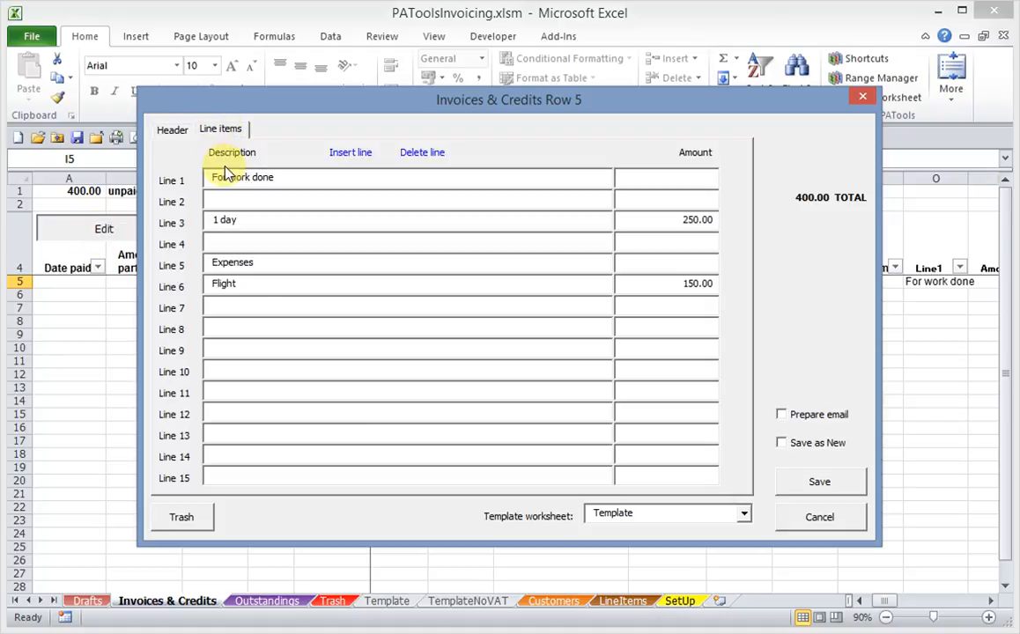
{"action": "left_click", "coordinate": [663, 294]}
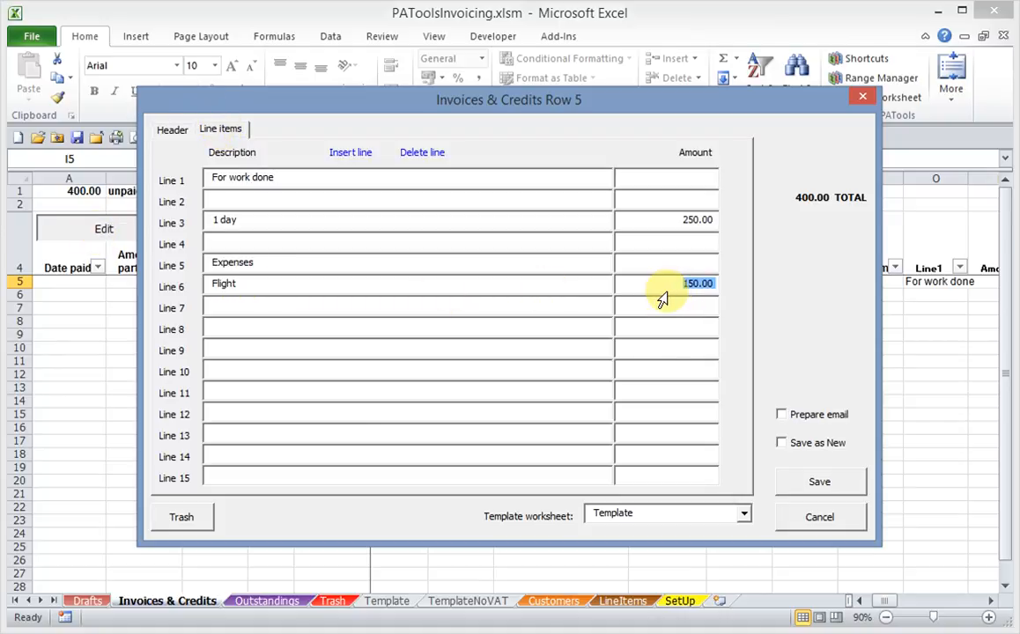
{"action": "type", "text": "200"}
{"action": "key", "text": "Tab"}
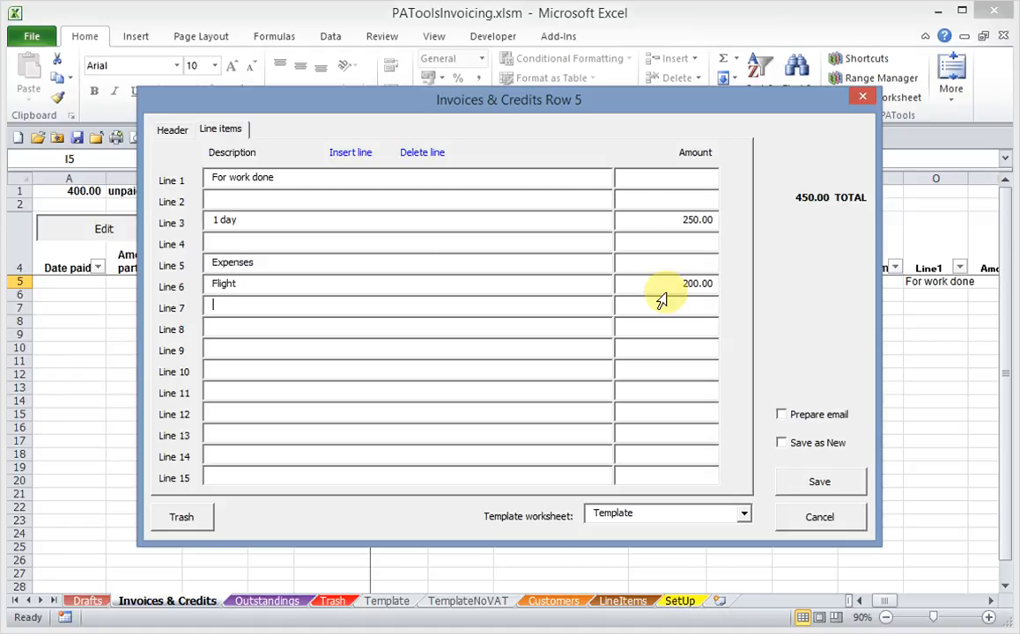
- Save invoice 1 over row 5, check the 450.00 total, and reopen it for editing
{"action": "left_click", "coordinate": [833, 484]}
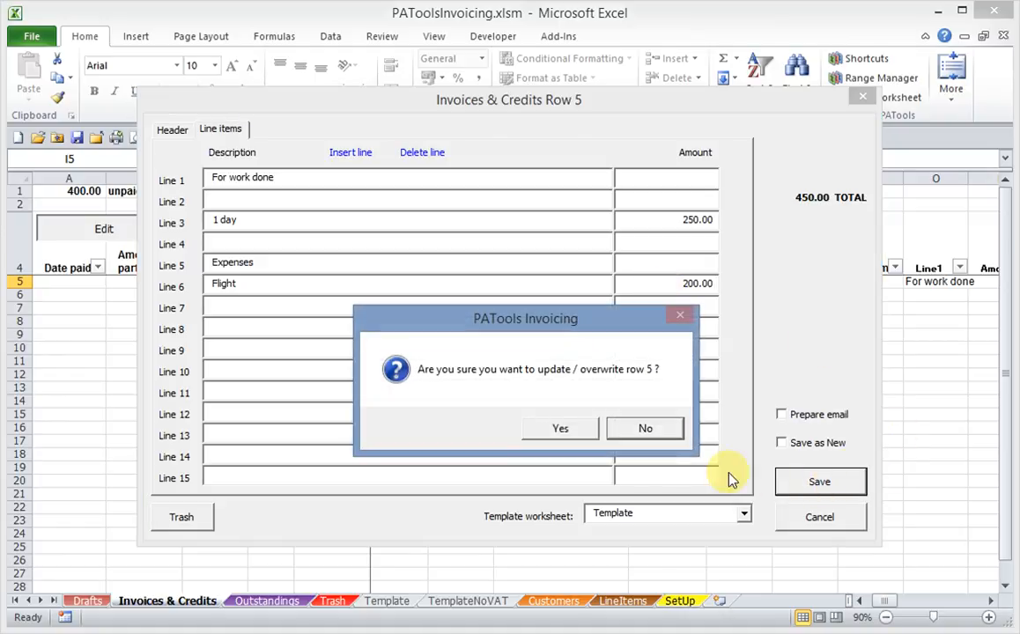
{"action": "left_click", "coordinate": [565, 427]}
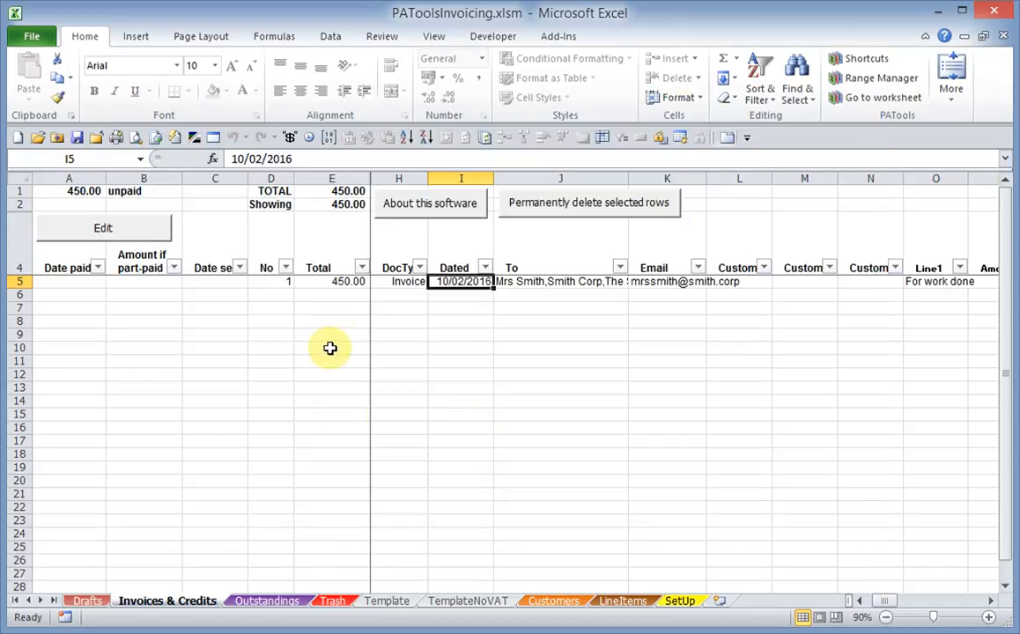
{"action": "left_click", "coordinate": [335, 282]}
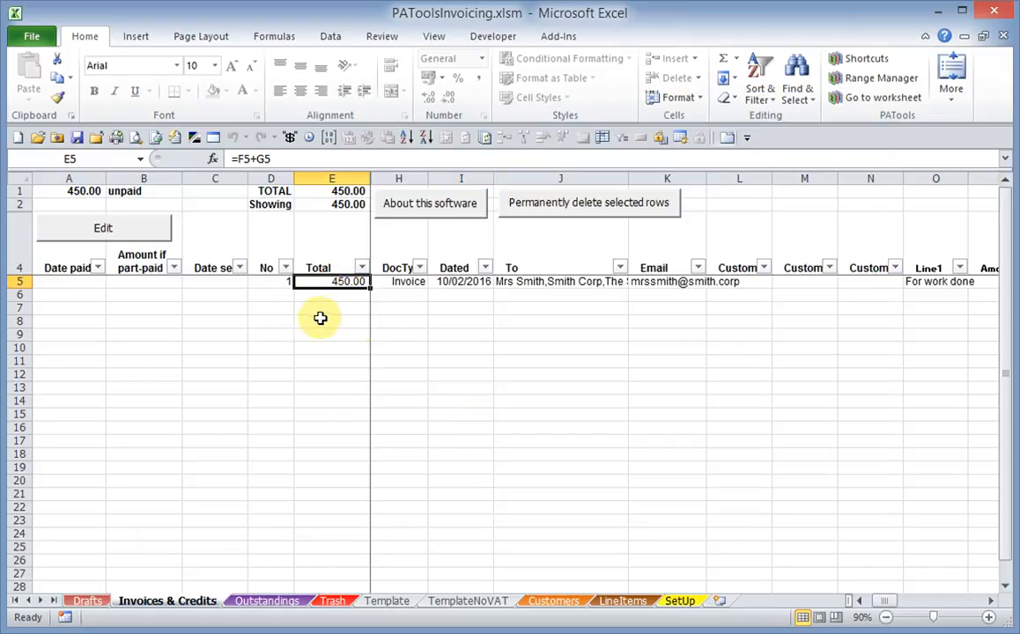
{"action": "left_click", "coordinate": [103, 229]}
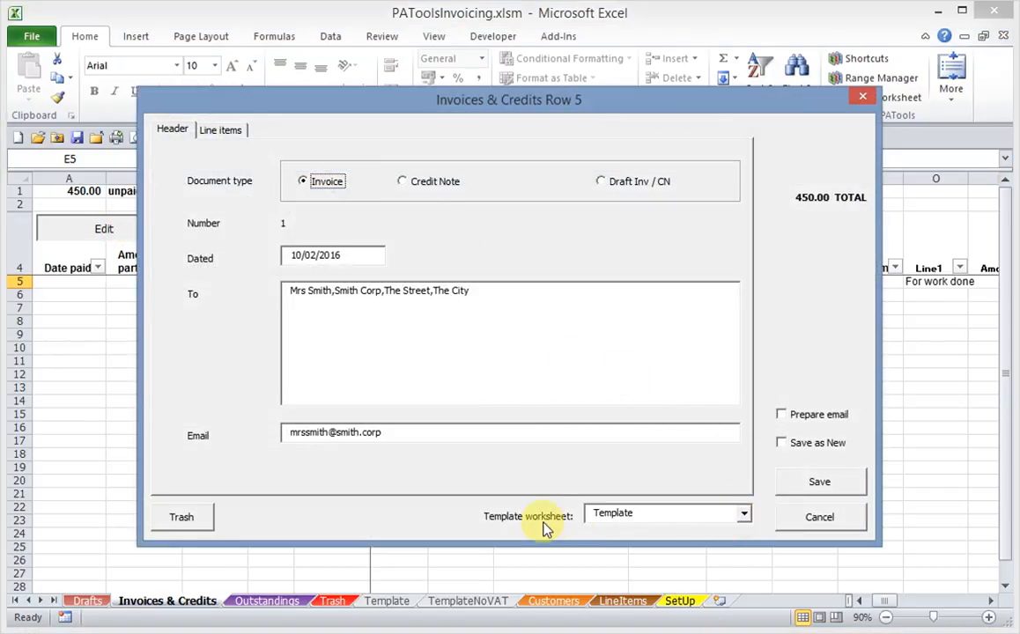
- Choose the TemplateNoVAT template, enable Prepare email, and save invoice 1 over row 5
{"action": "left_click", "coordinate": [744, 517]}
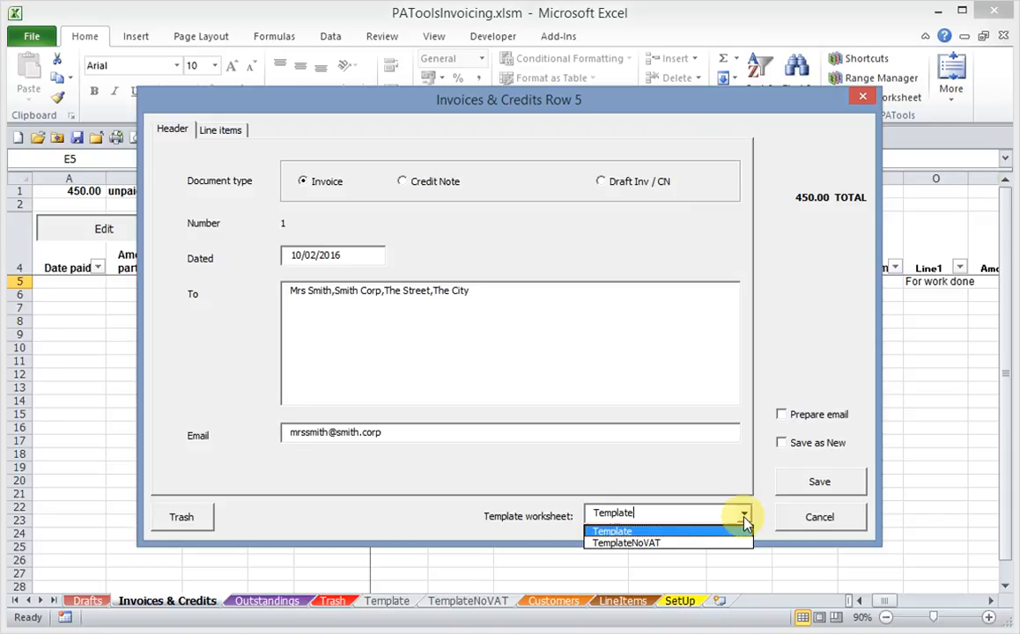
{"action": "left_click", "coordinate": [667, 543]}
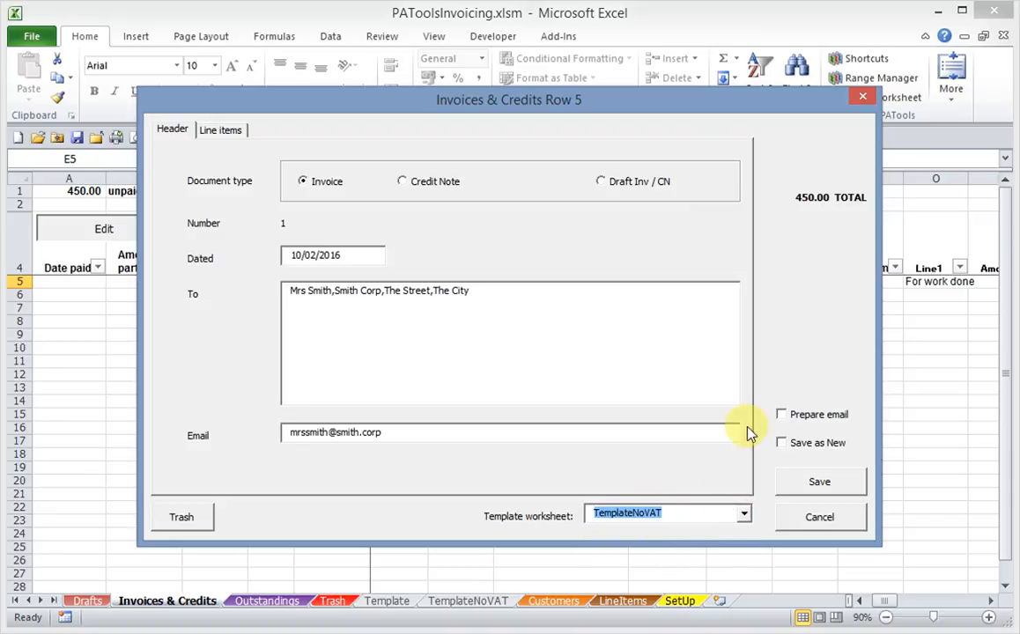
{"action": "left_click", "coordinate": [781, 414]}
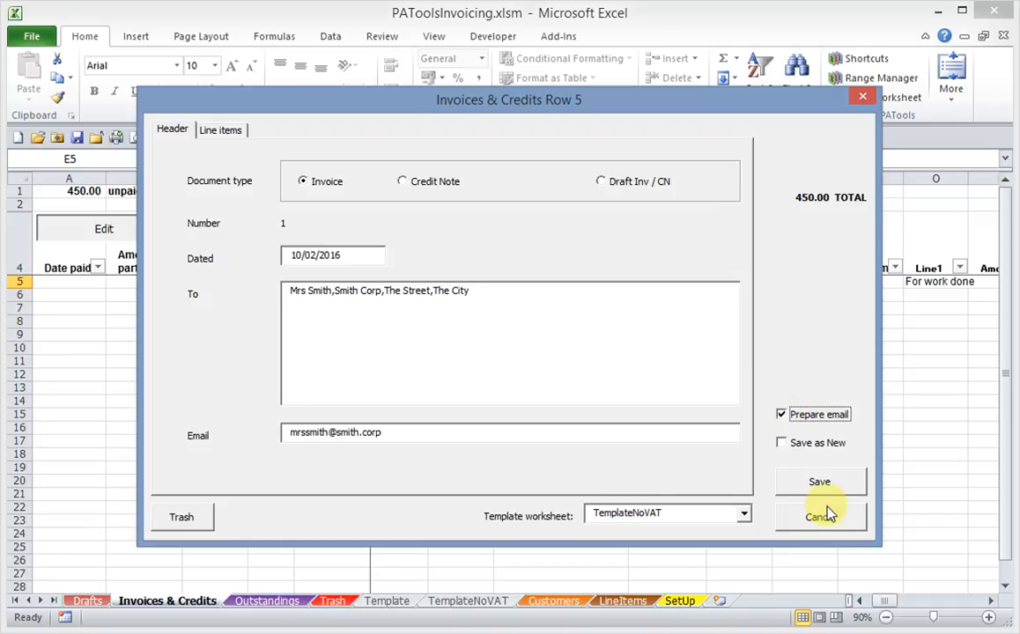
{"action": "left_click", "coordinate": [820, 483]}
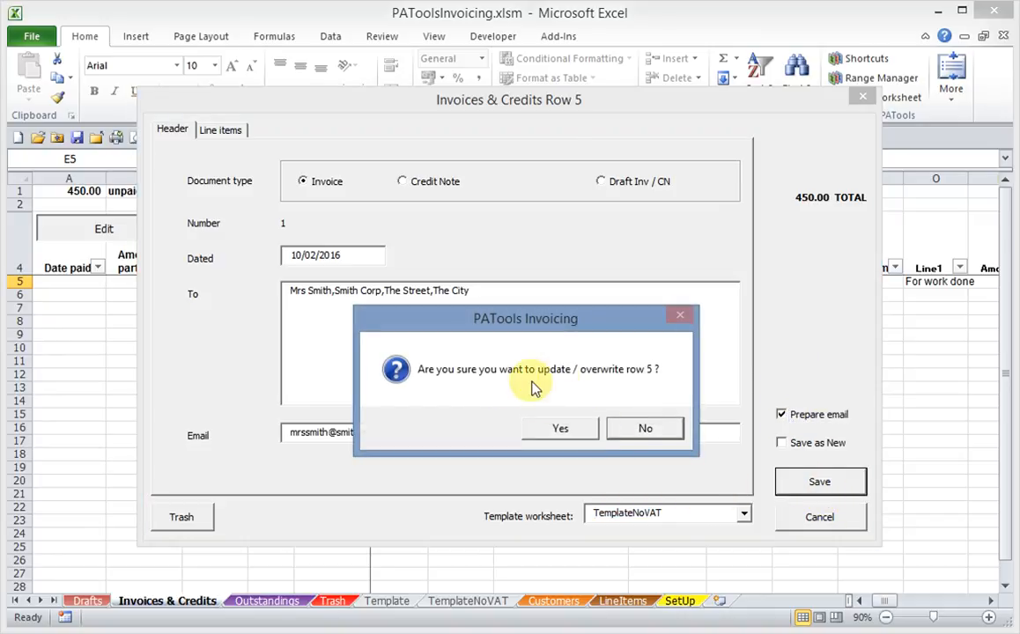
{"action": "left_click", "coordinate": [562, 429]}
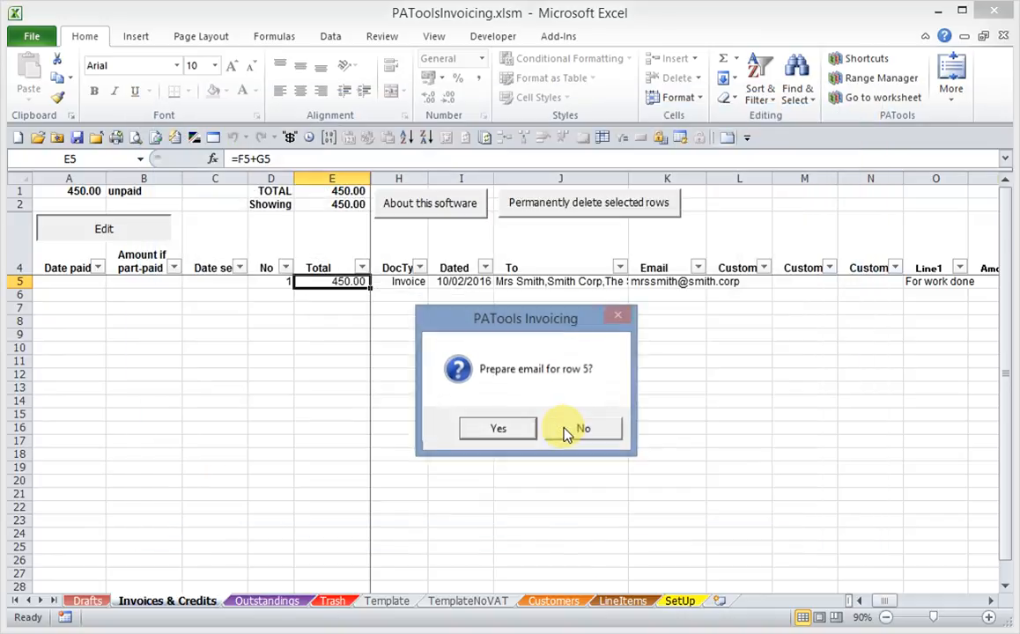
- Prepare the Invoice 1 email and end its body with 'Kind regards' and the sender's name
{"action": "left_click", "coordinate": [498, 429]}
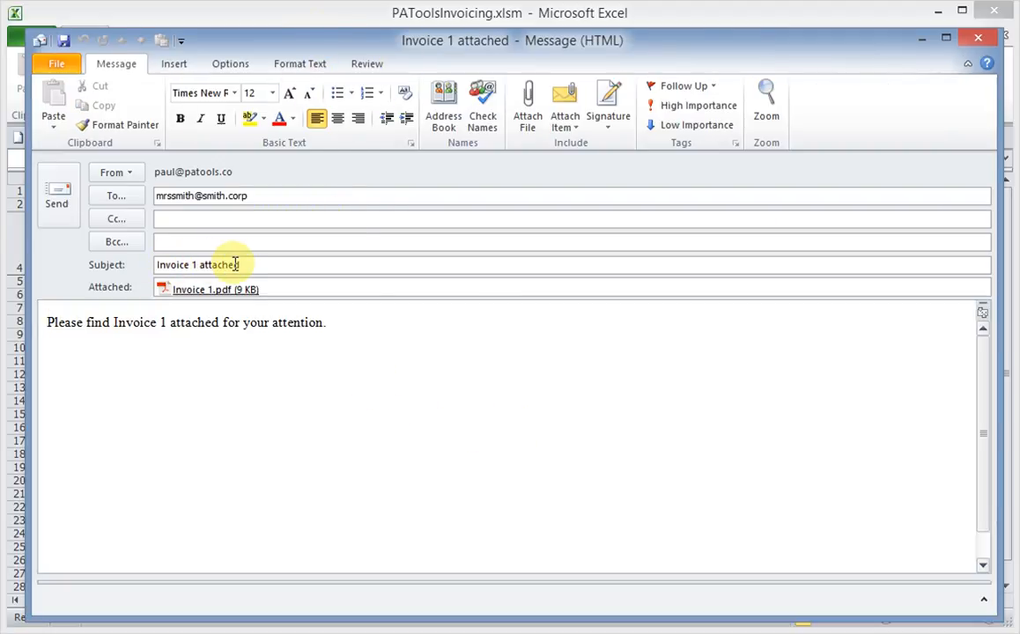
{"action": "left_click", "coordinate": [332, 322]}
{"action": "key", "text": "Return"}
{"action": "key", "text": "Return"}
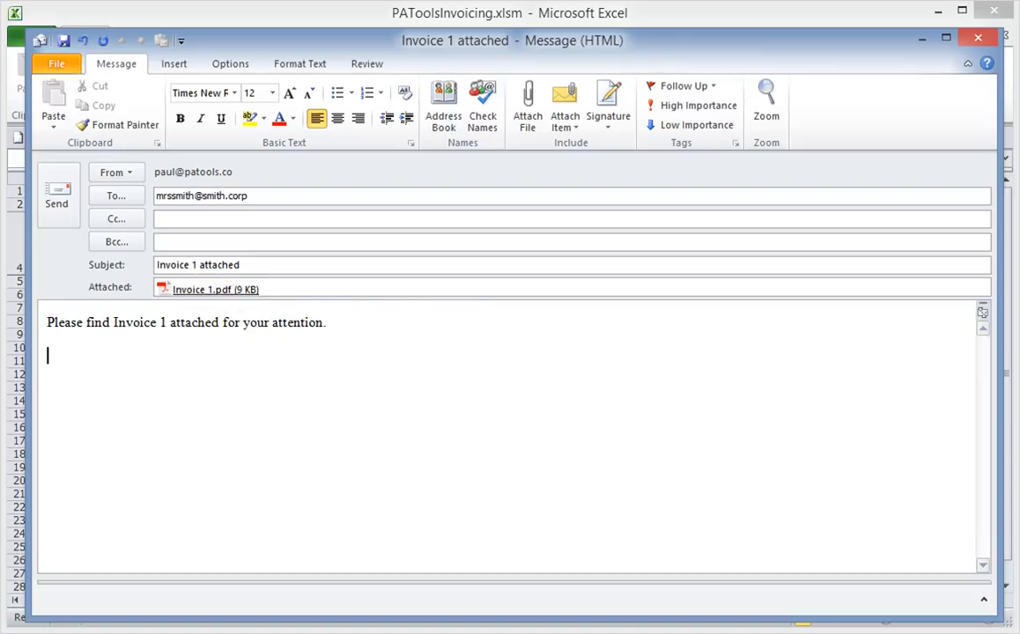
{"action": "type", "text": "Kind regards"}
{"action": "key", "text": "Return"}
{"action": "key", "text": "Return"}
{"action": "type", "text": "Paul"}
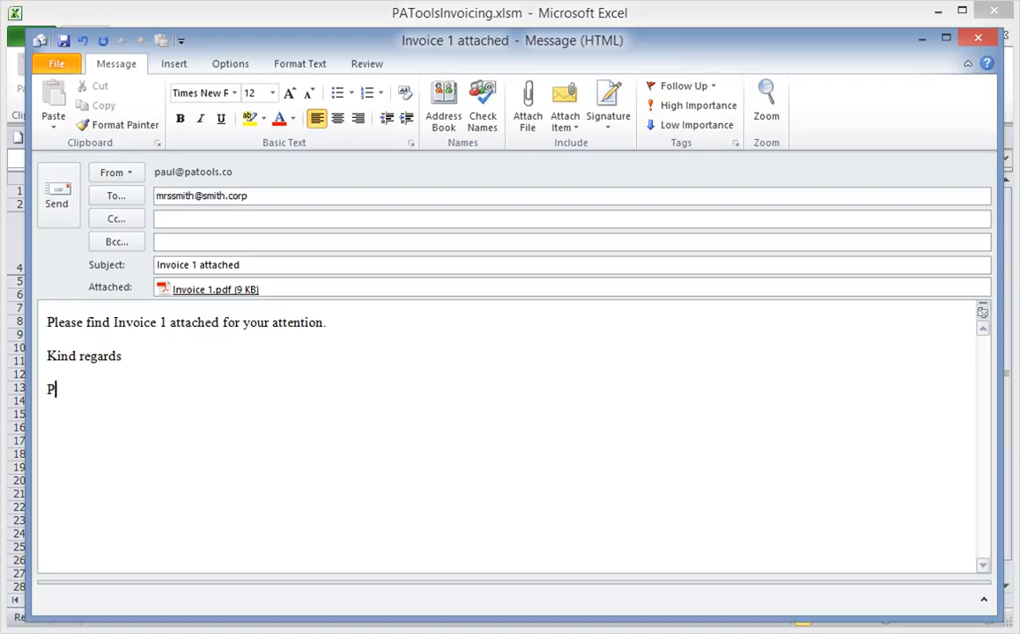
{"action": "left_click", "coordinate": [218, 292]}
{"action": "double_click", "coordinate": [220, 293]}
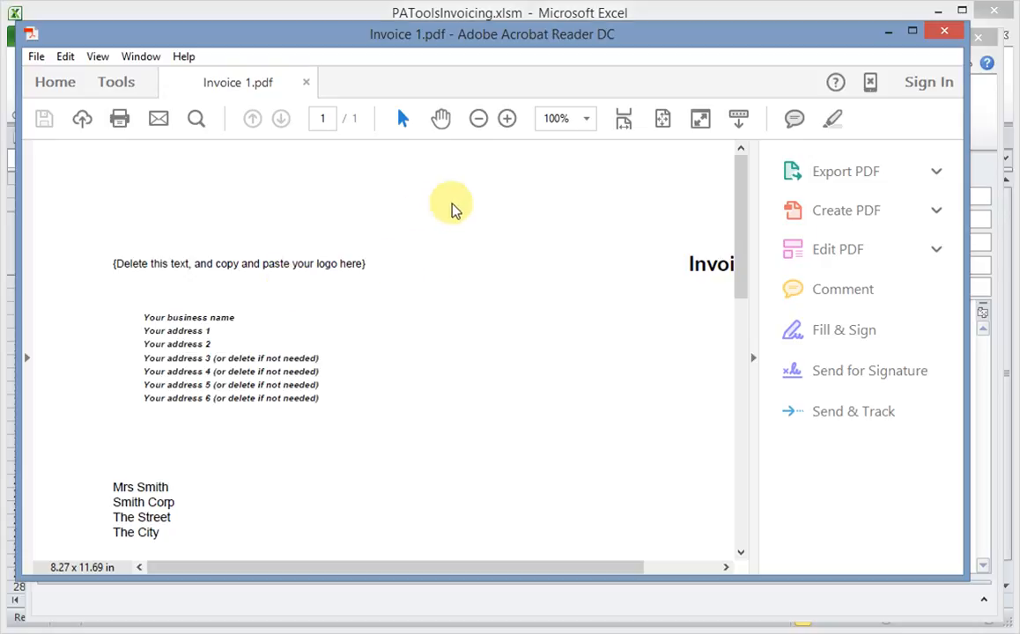
{"action": "left_click", "coordinate": [753, 356]}
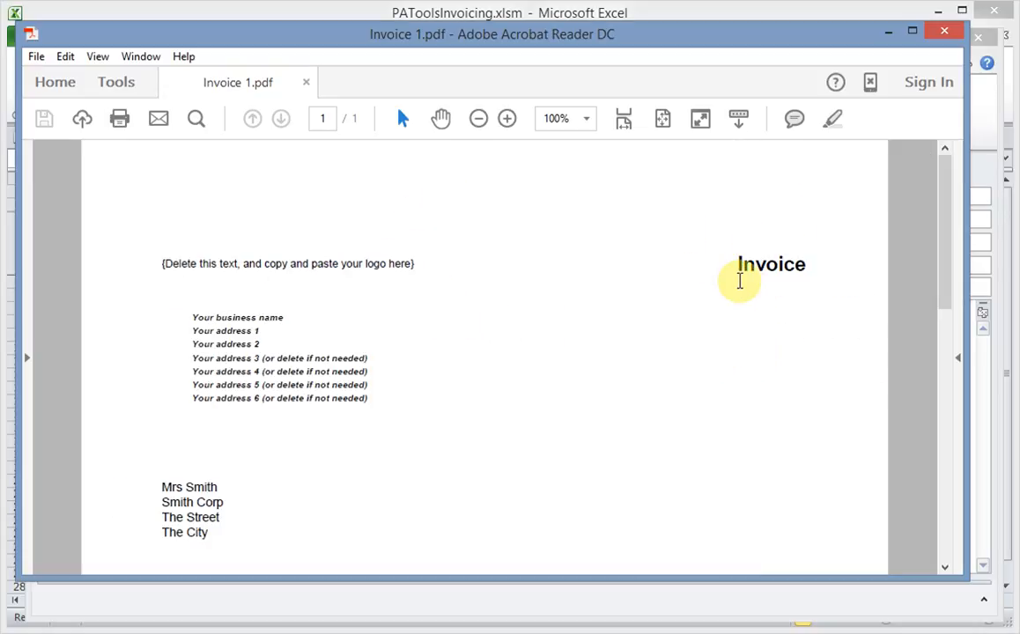
{"action": "left_click_drag", "start_coordinate": [949, 253], "coordinate": [962, 405]}
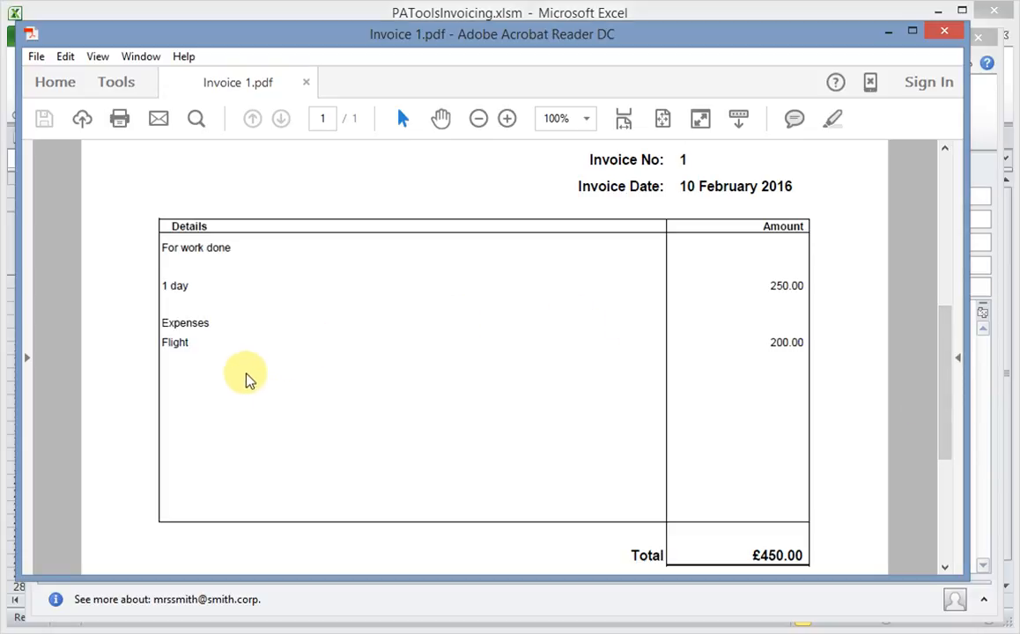
{"action": "left_click_drag", "start_coordinate": [945, 355], "coordinate": [940, 217]}
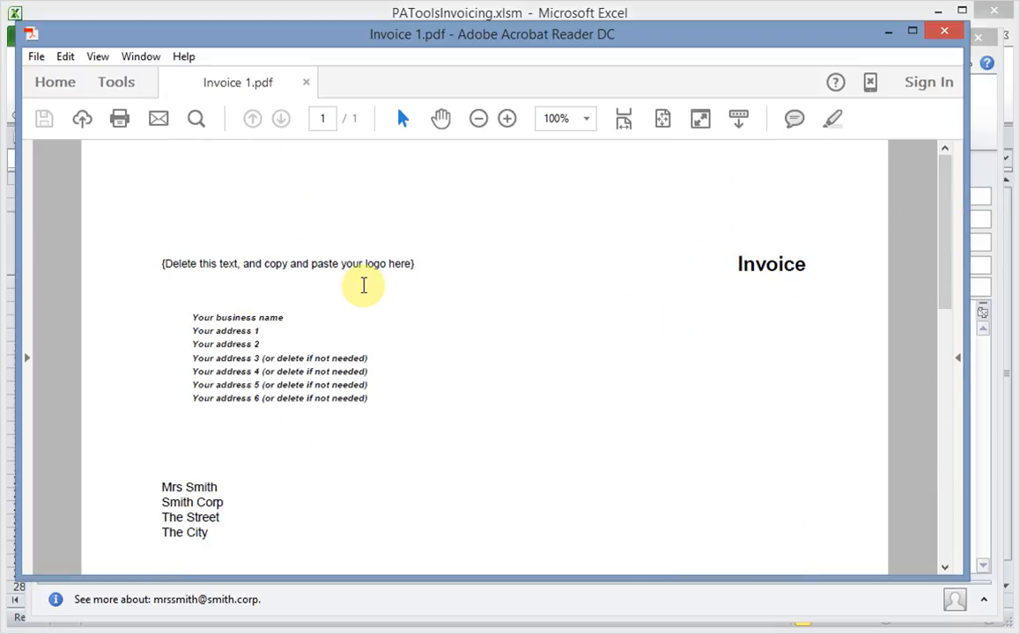
{"action": "left_click", "coordinate": [947, 35]}
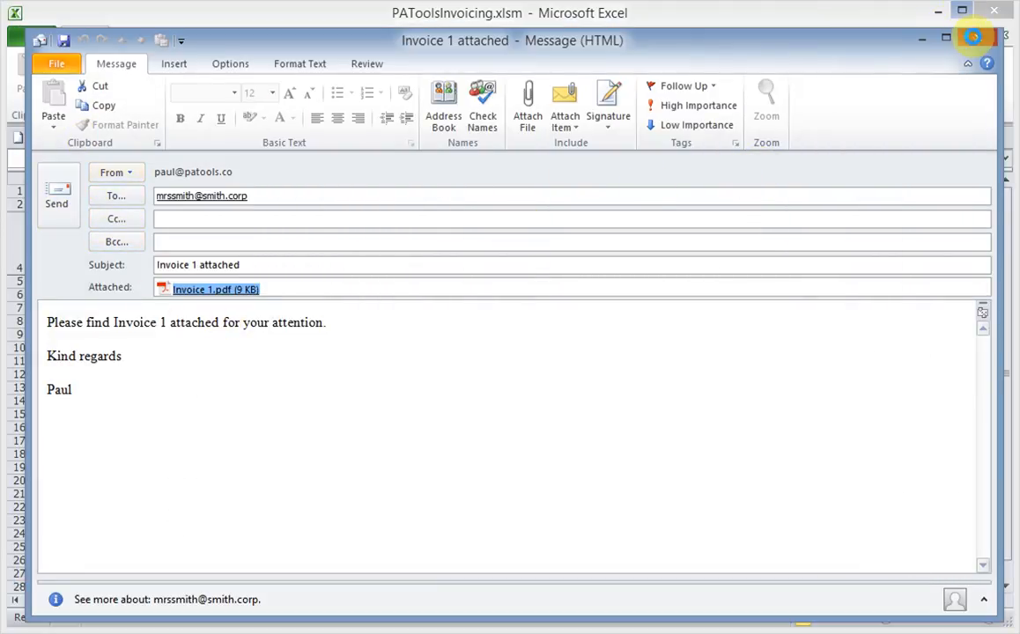
- Discard the Outlook draft unsaved, then cancel the blank invoice form opened for row 6
{"action": "left_click", "coordinate": [976, 40]}
{"action": "left_click", "coordinate": [529, 413]}
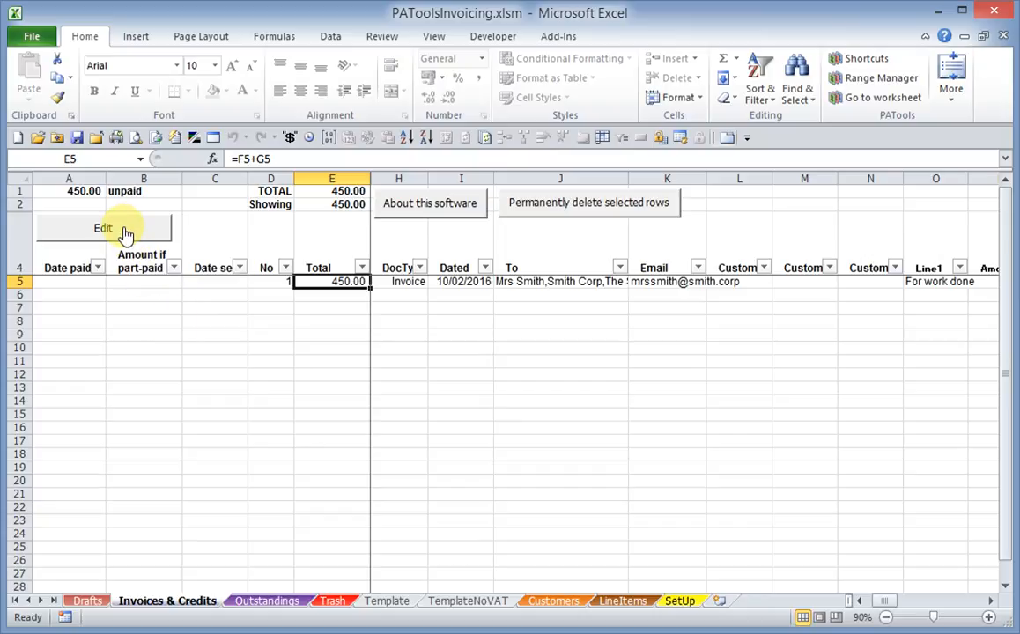
{"action": "left_click", "coordinate": [339, 295]}
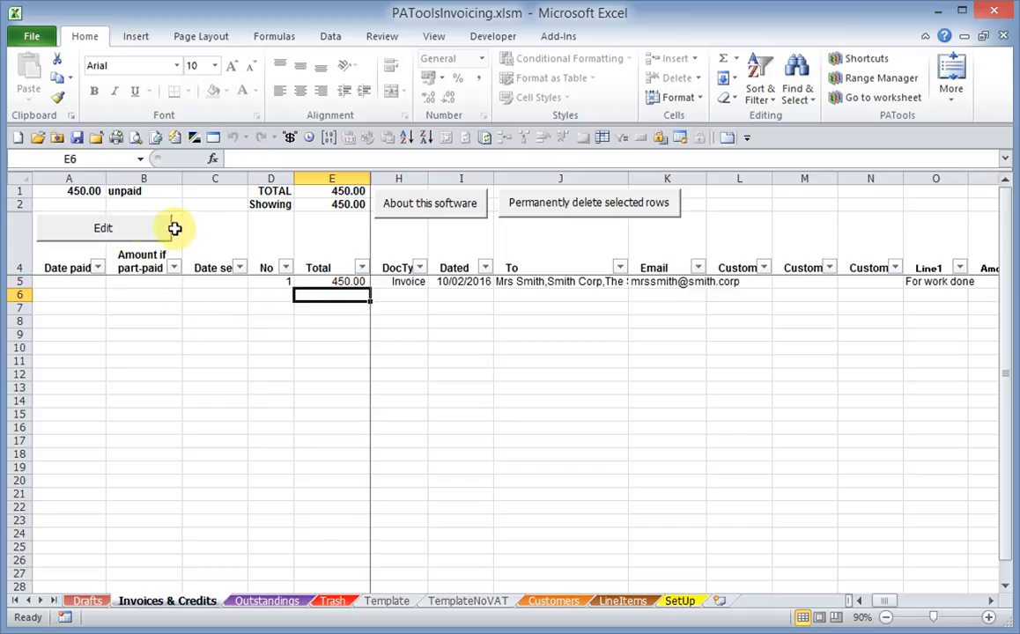
{"action": "left_click", "coordinate": [123, 231]}
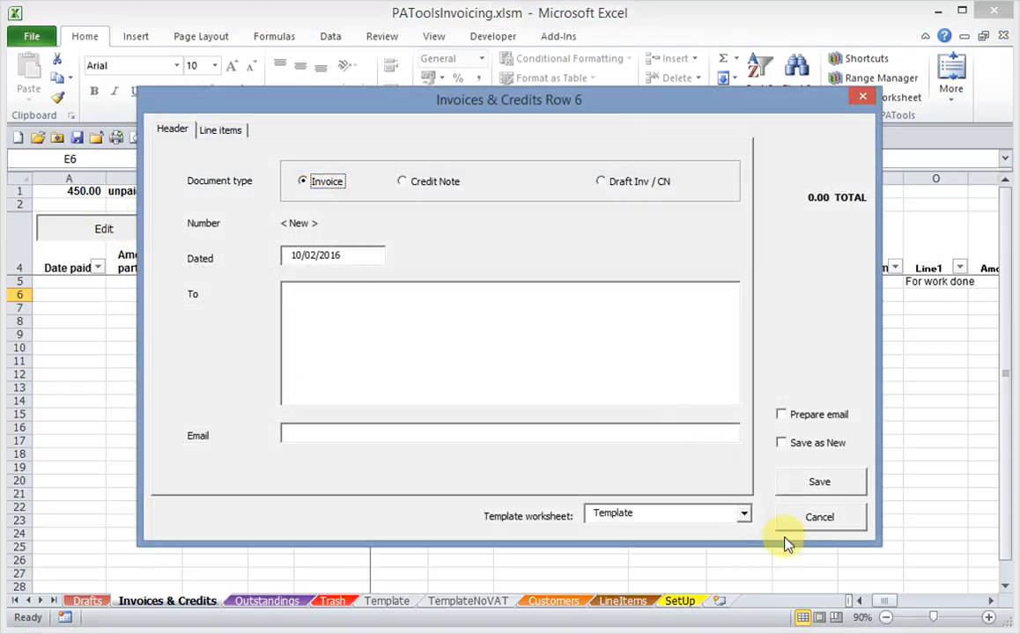
{"action": "left_click", "coordinate": [811, 525]}
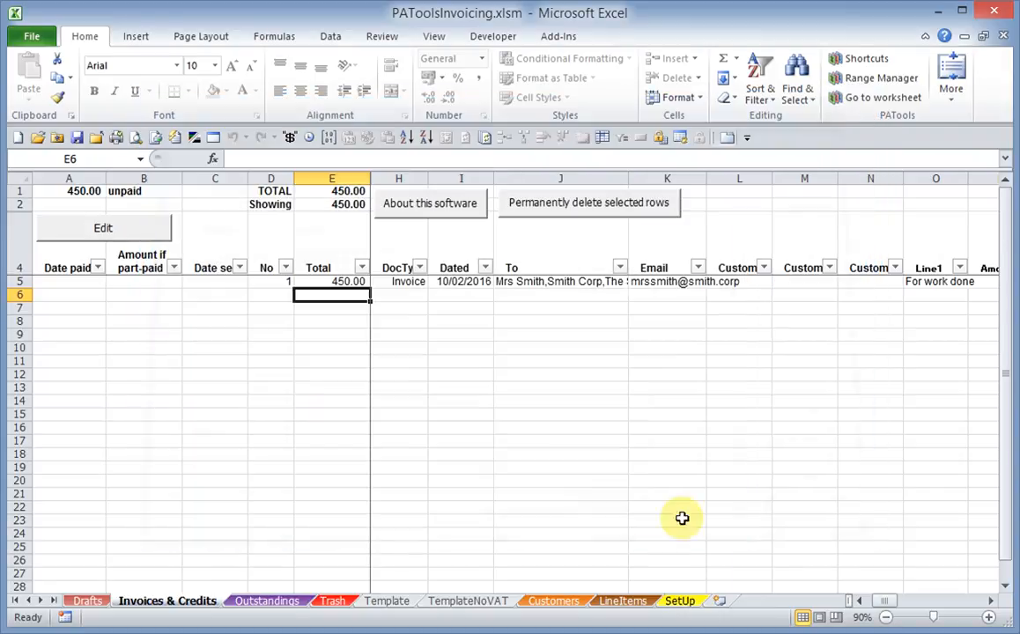
{"action": "left_click", "coordinate": [351, 282]}
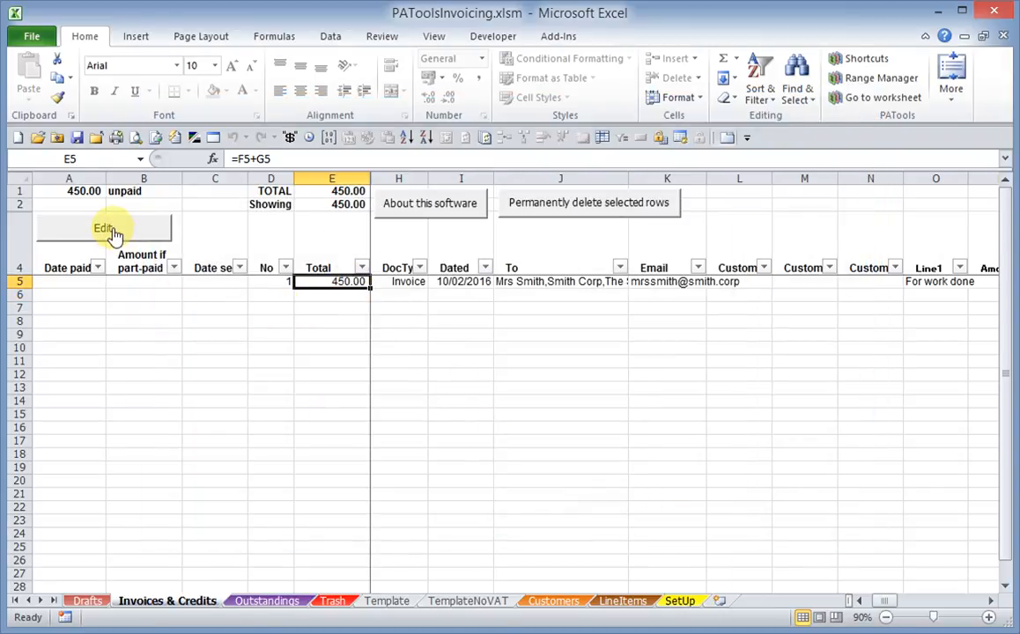
- Copy invoice 1 with Line 3 set to 2 days at 500.00, saved as new invoice 2
{"action": "double_click", "coordinate": [341, 282]}
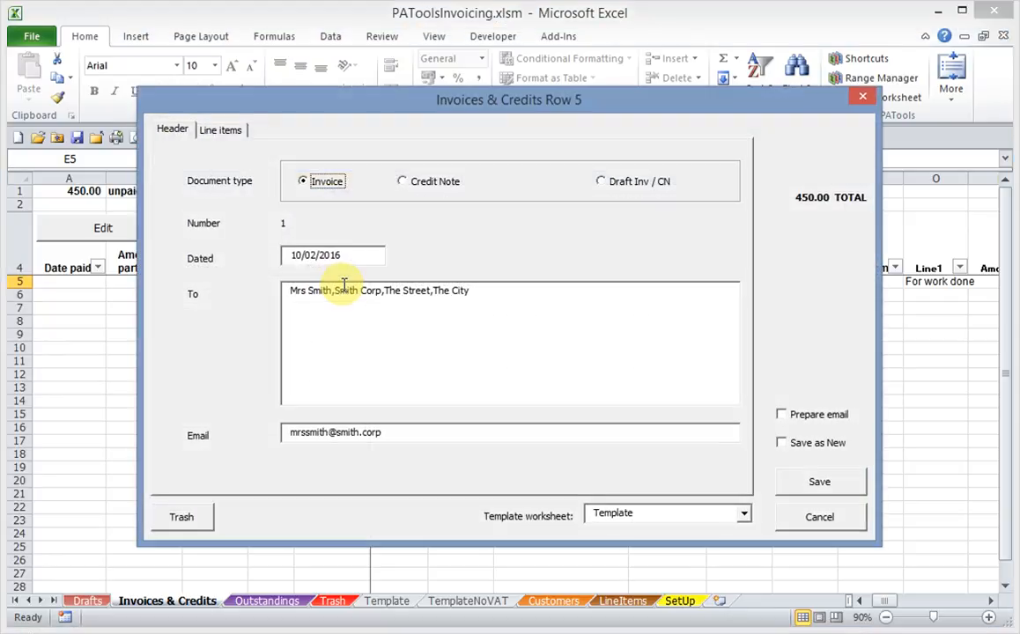
{"action": "left_click", "coordinate": [222, 131]}
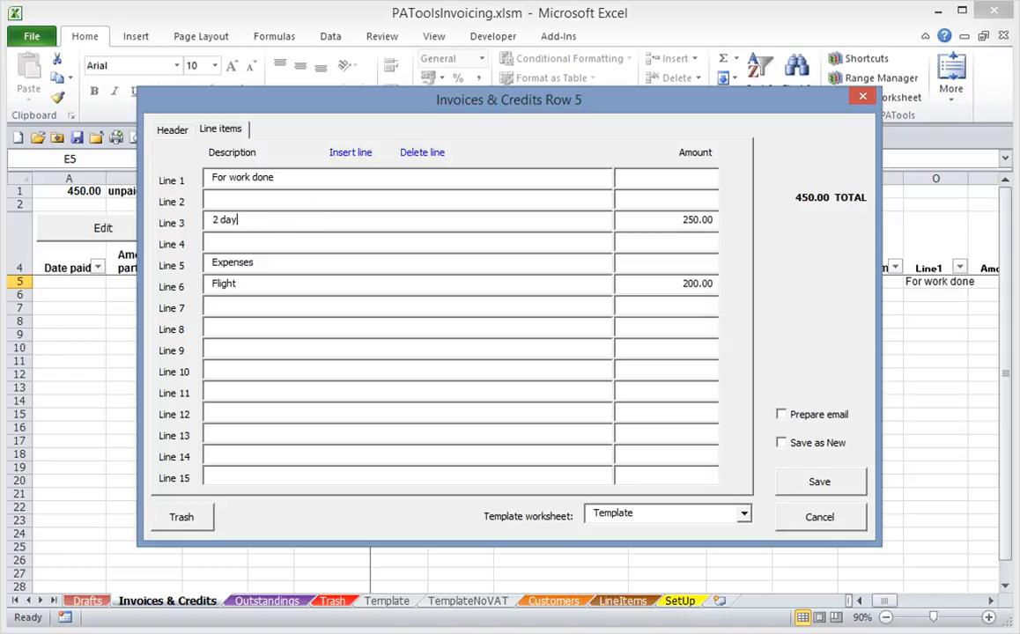
{"action": "left_click", "coordinate": [669, 224]}
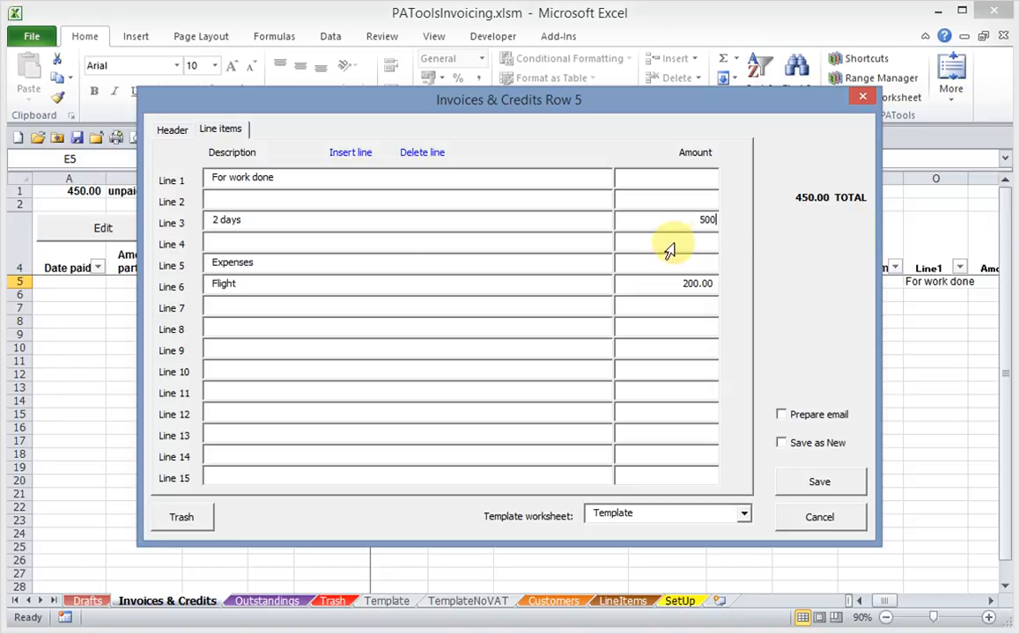
{"action": "left_click", "coordinate": [671, 244]}
{"action": "left_click", "coordinate": [815, 447]}
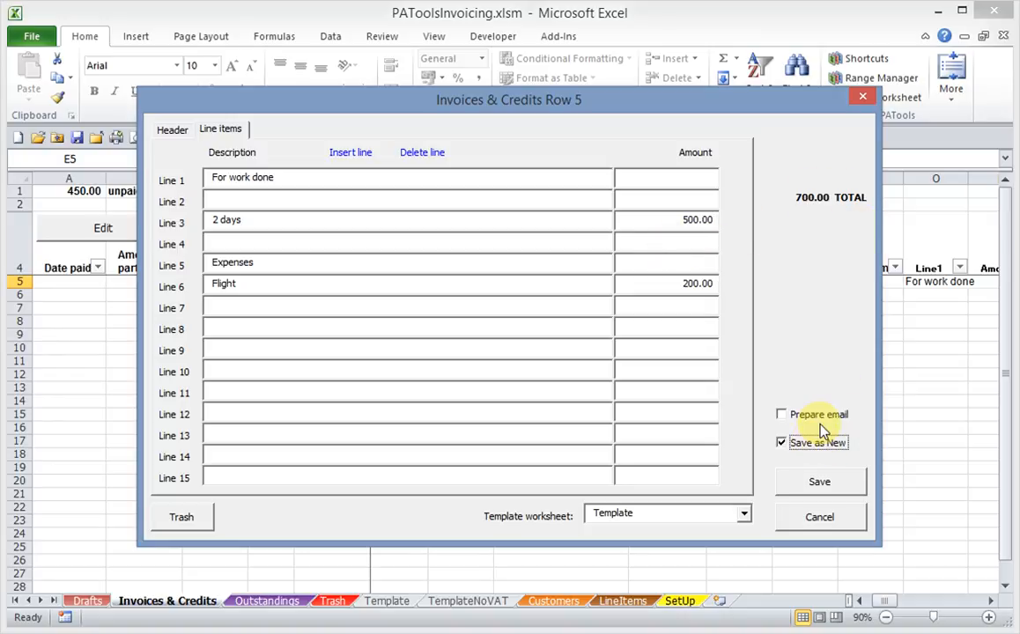
{"action": "left_click", "coordinate": [818, 482]}
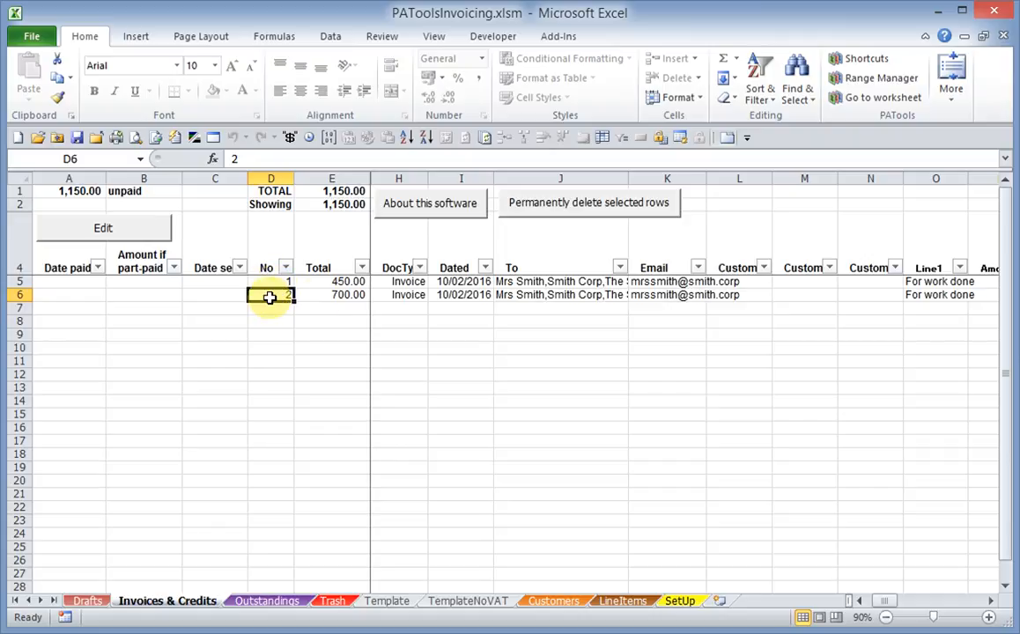
{"action": "left_click", "coordinate": [352, 295]}
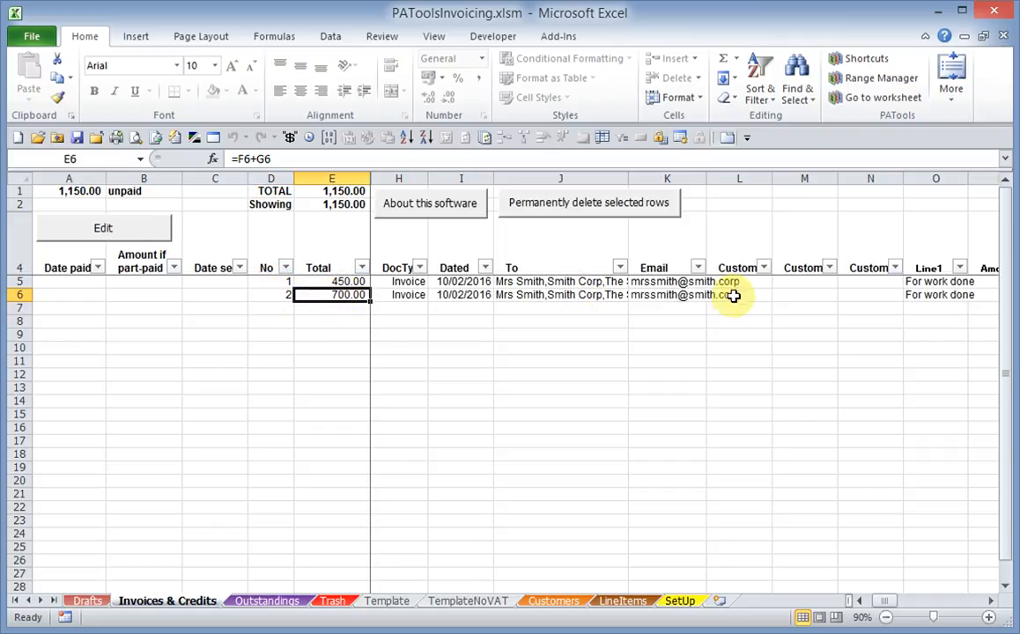
{"action": "left_click", "coordinate": [641, 296]}
{"action": "left_click", "coordinate": [581, 294]}
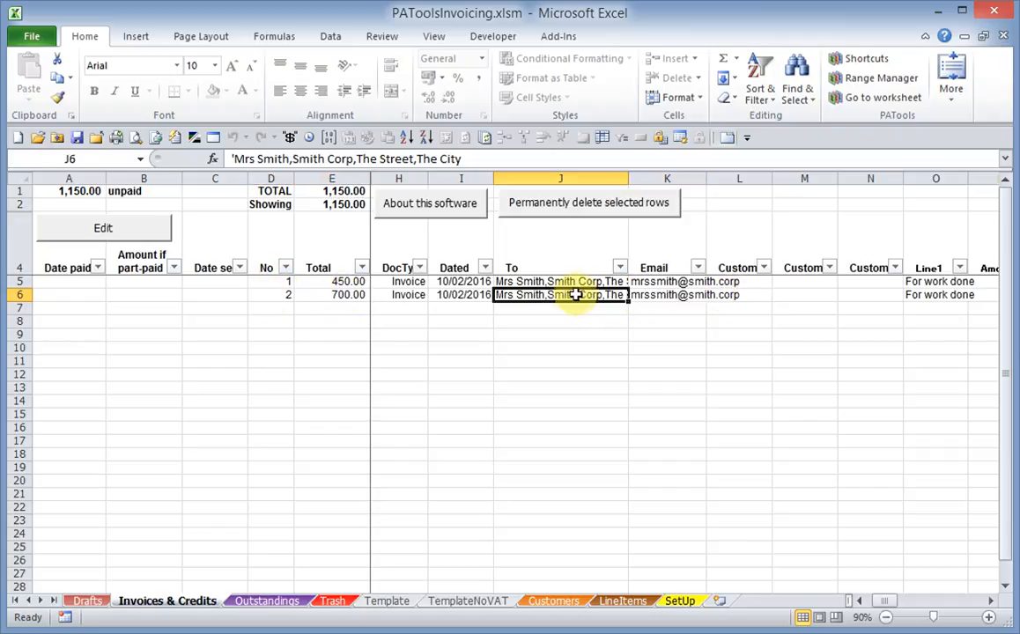
{"action": "left_click", "coordinate": [313, 295]}
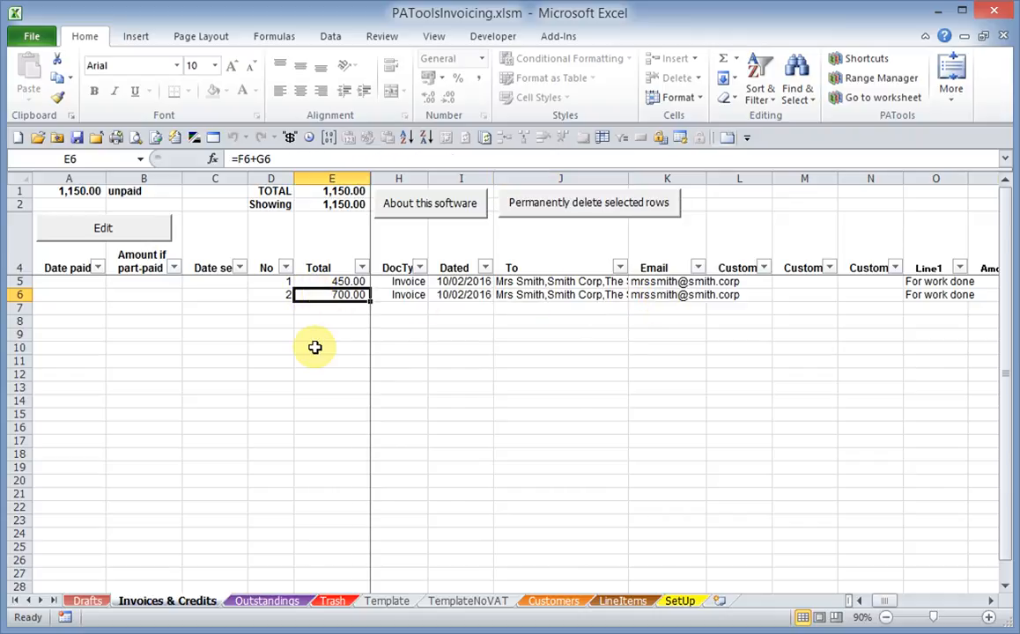
{"action": "key", "text": "Right"}
{"action": "key", "text": "Right"}
{"action": "key", "text": "Right"}
{"action": "key", "text": "Right"}
{"action": "key", "text": "Right"}
{"action": "key", "text": "Right"}
{"action": "key", "text": "Right"}
{"action": "key", "text": "Right"}
{"action": "key", "text": "Right"}
{"action": "key", "text": "Right"}
{"action": "key", "text": "Right"}
{"action": "key", "text": "Right"}
{"action": "key", "text": "Right"}
{"action": "key", "text": "Right"}
{"action": "key", "text": "Right"}
{"action": "key", "text": "Right"}
{"action": "key", "text": "Right"}
{"action": "key", "text": "Right"}
{"action": "key", "text": "Right"}
{"action": "key", "text": "Right"}
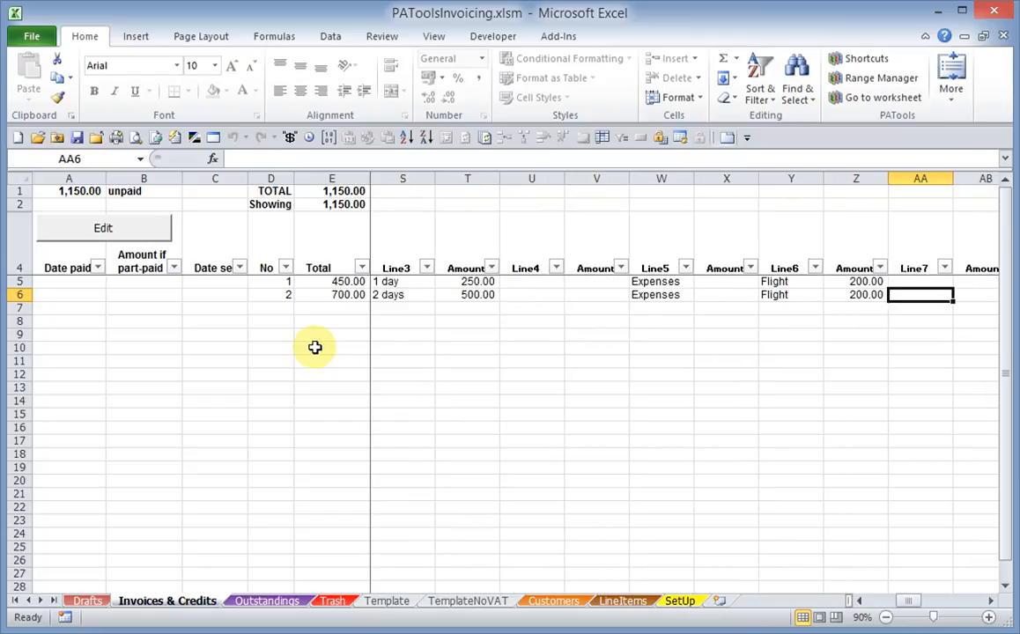
{"action": "key", "text": "Left"}
{"action": "key", "text": "Left"}
{"action": "key", "text": "Left"}
{"action": "key", "text": "Left"}
{"action": "key", "text": "Left"}
{"action": "key", "text": "Left"}
{"action": "key", "text": "Left"}
{"action": "key", "text": "Left"}
{"action": "key", "text": "Left"}
{"action": "key", "text": "Left"}
{"action": "key", "text": "Left"}
{"action": "key", "text": "Left"}
{"action": "key", "text": "Left"}
{"action": "key", "text": "Left"}
{"action": "key", "text": "Left"}
{"action": "key", "text": "Left"}
{"action": "key", "text": "Left"}
{"action": "key", "text": "Left"}
{"action": "key", "text": "Left"}
{"action": "key", "text": "Left"}
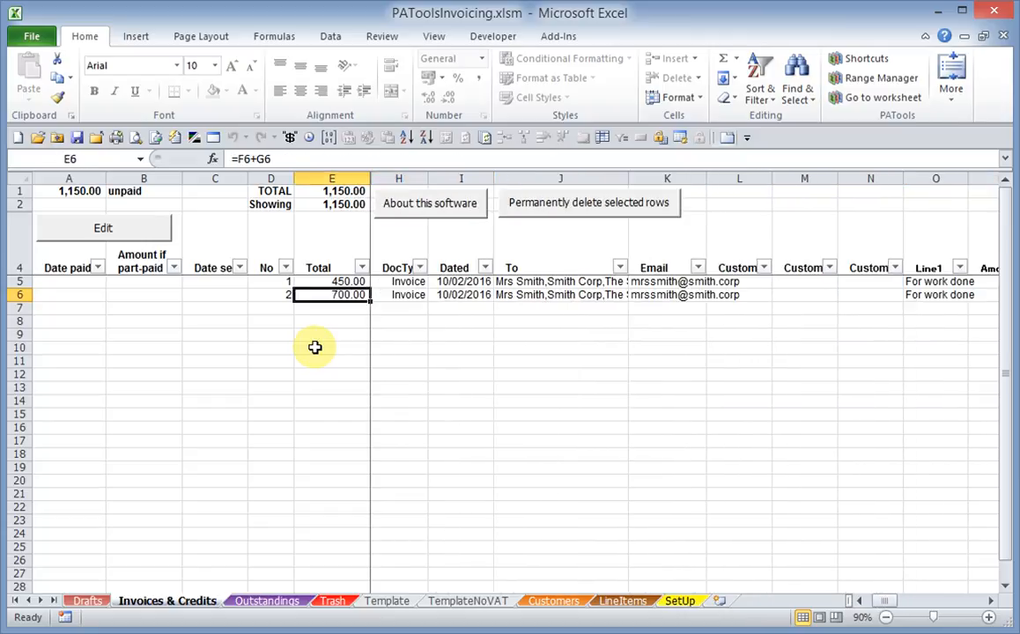
{"action": "key", "text": "Left"}
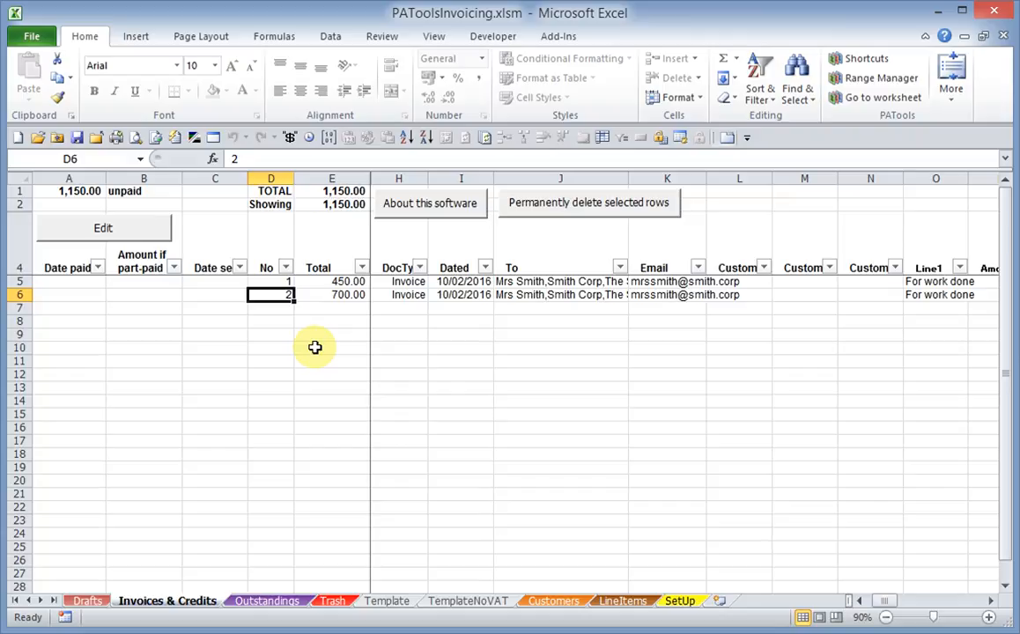